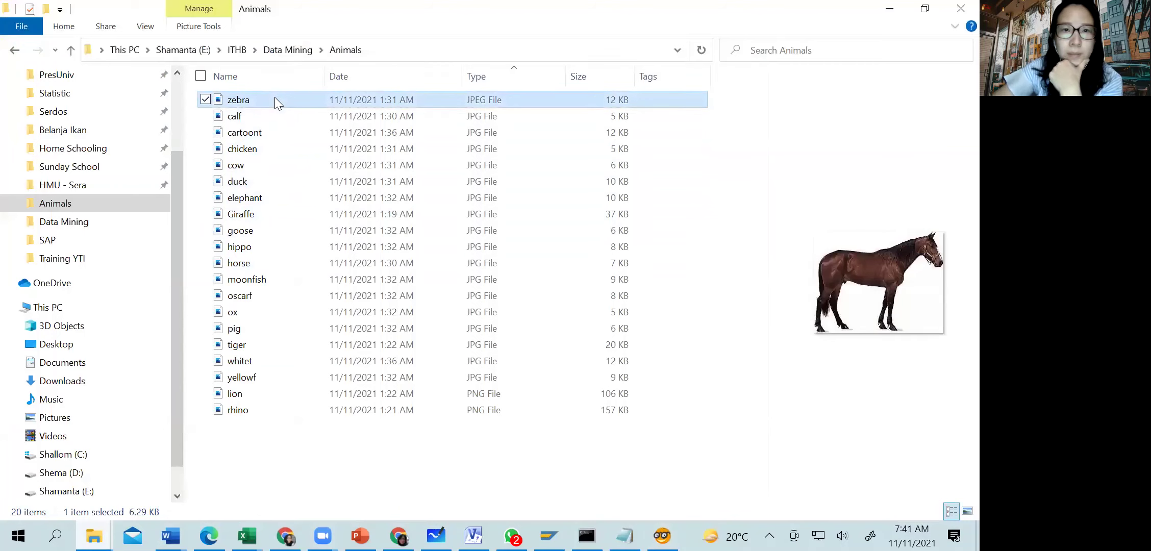
- Preview the animal pictures in the Animals folder one after another, finishing with another look at cartoont and whitet
key(Down)
key(Down)
key(Down)
key(Down)
key(Down)
key(Down)
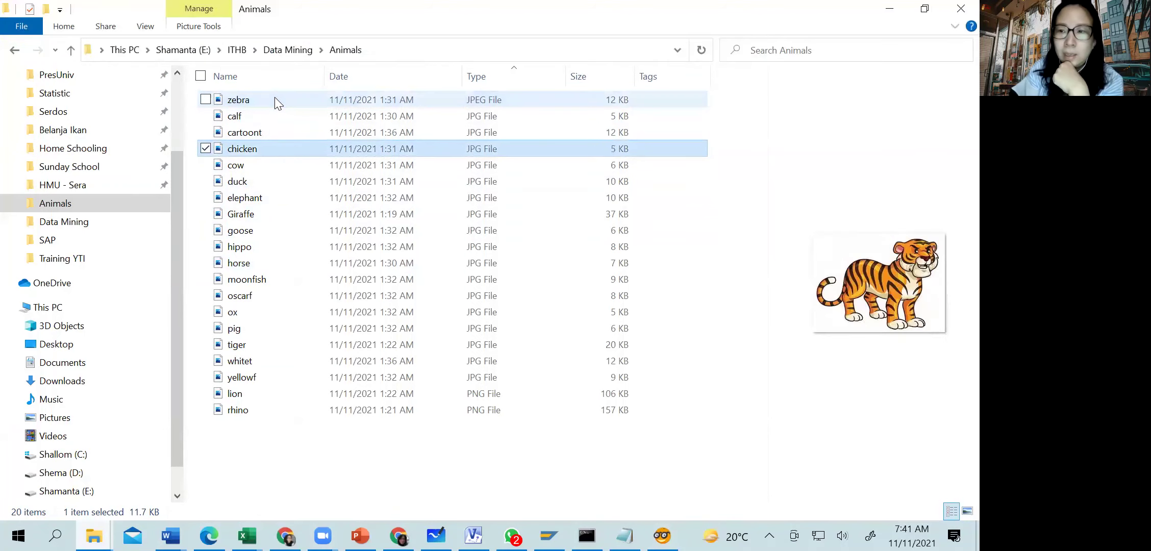
key(Up)
key(Up)
key(Up)
key(Up)
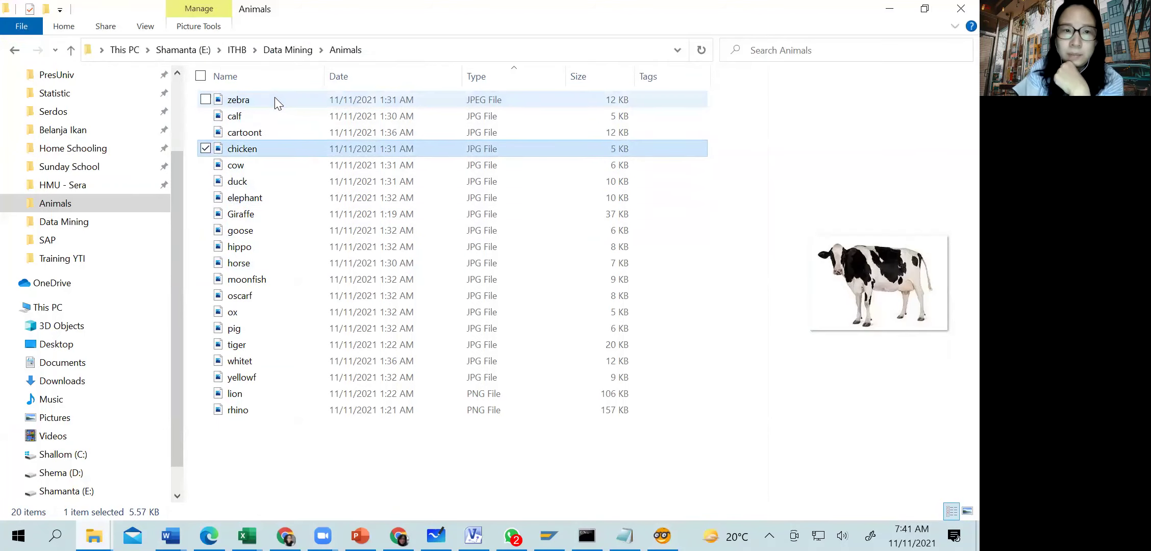
key(Down)
key(Down)
key(Down)
key(Down)
key(Down)
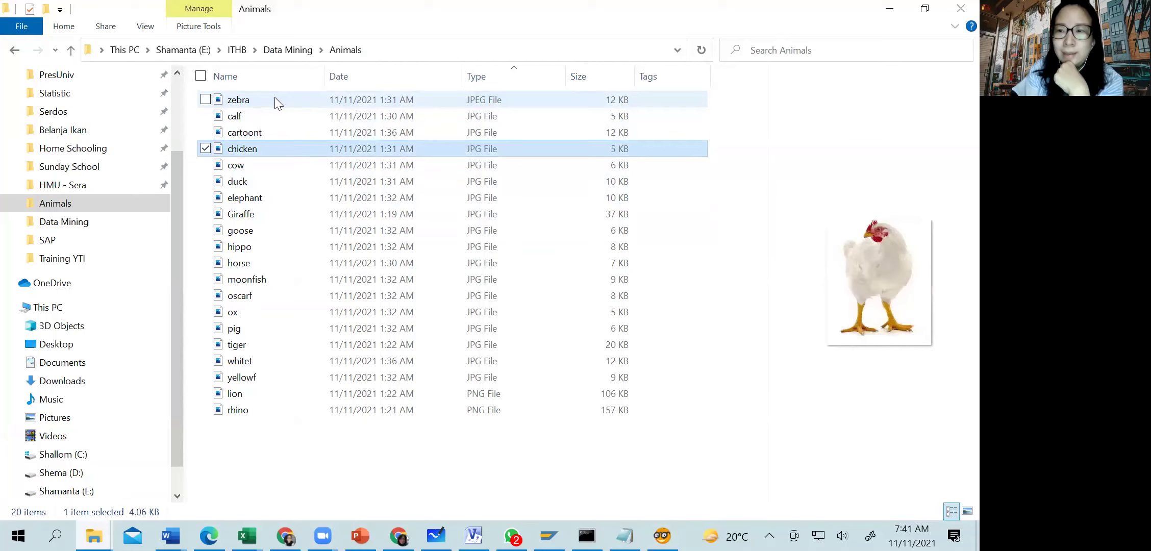
key(Down)
key(Down)
key(Down)
key(Down)
key(Down)
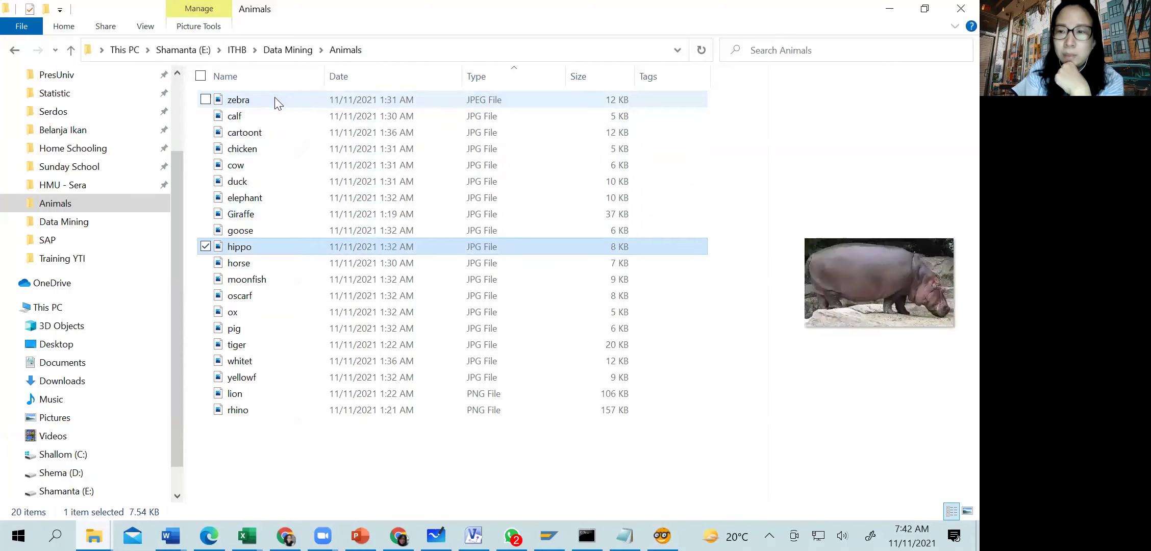
key(Down)
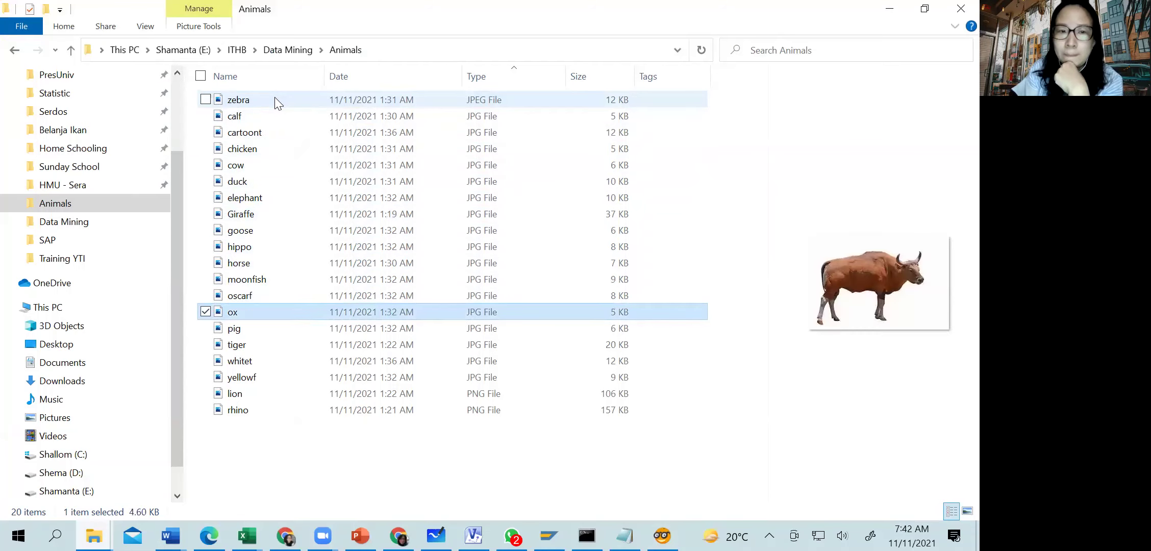
key(Down)
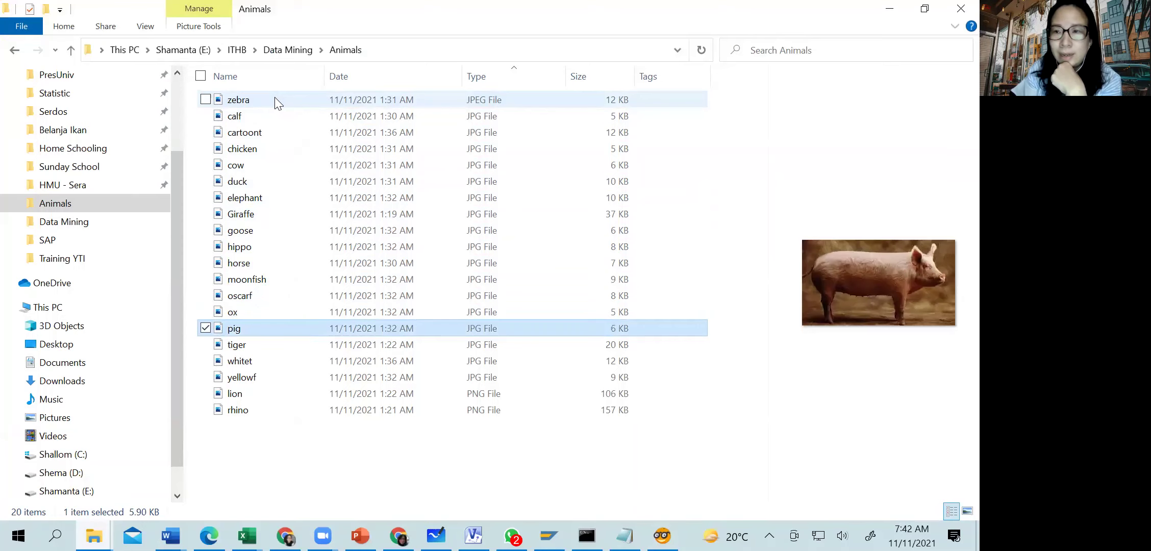
key(Down)
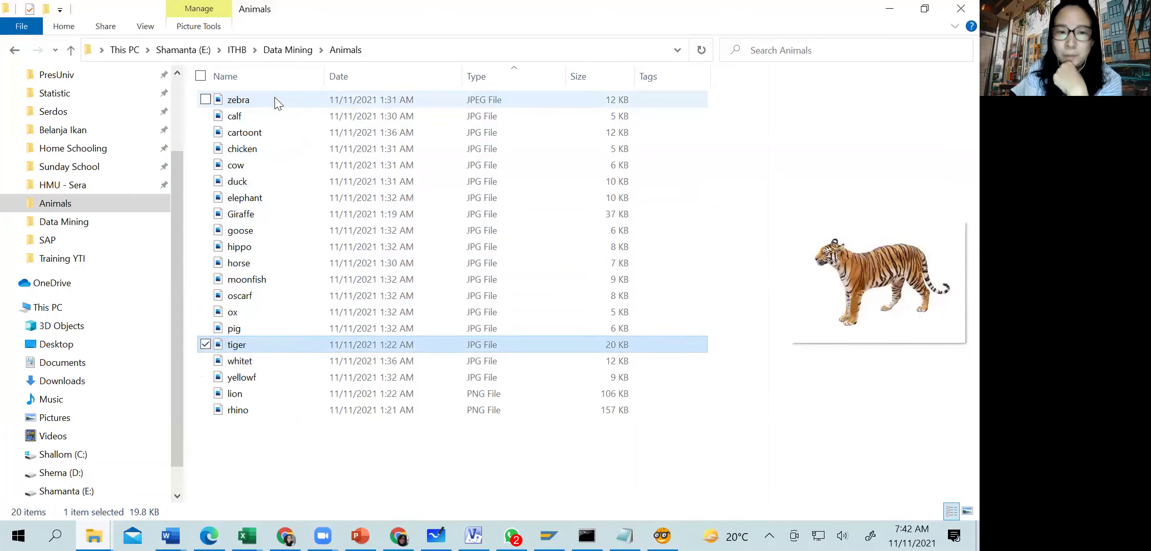
key(Down)
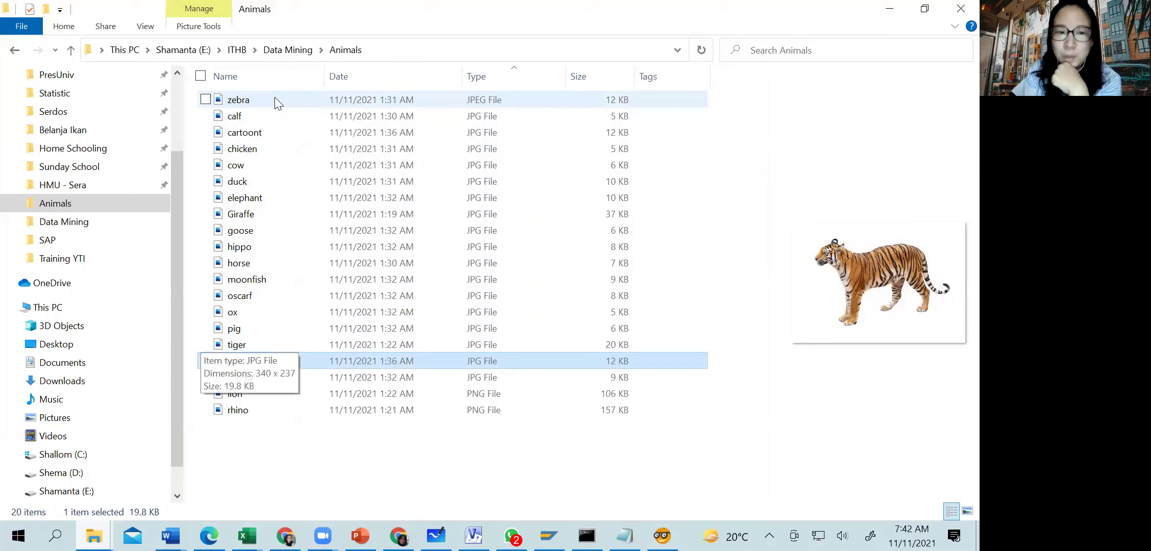
key(Down)
key(Up)
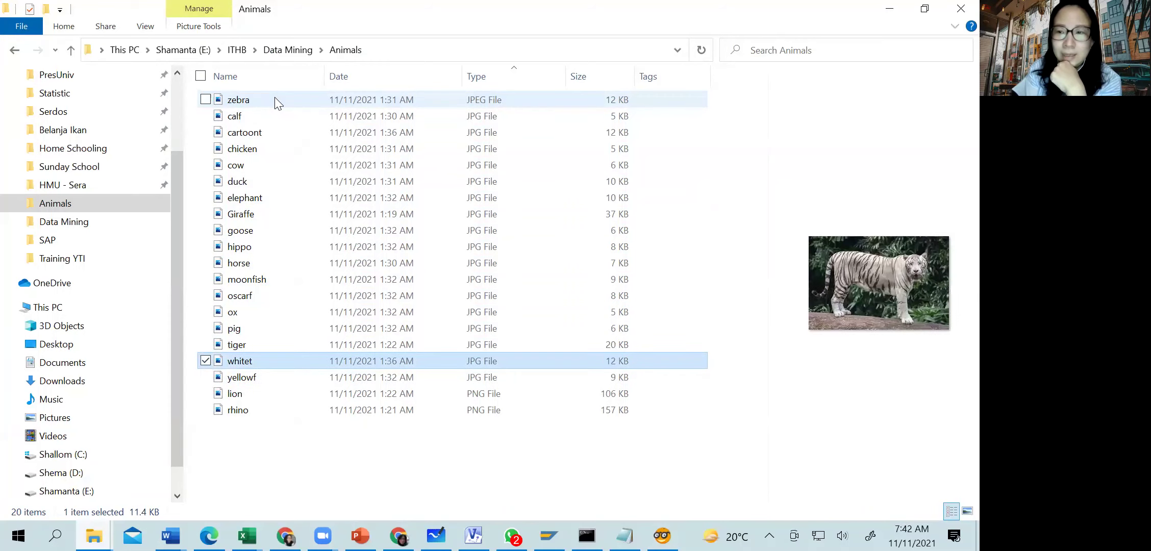
key(Down)
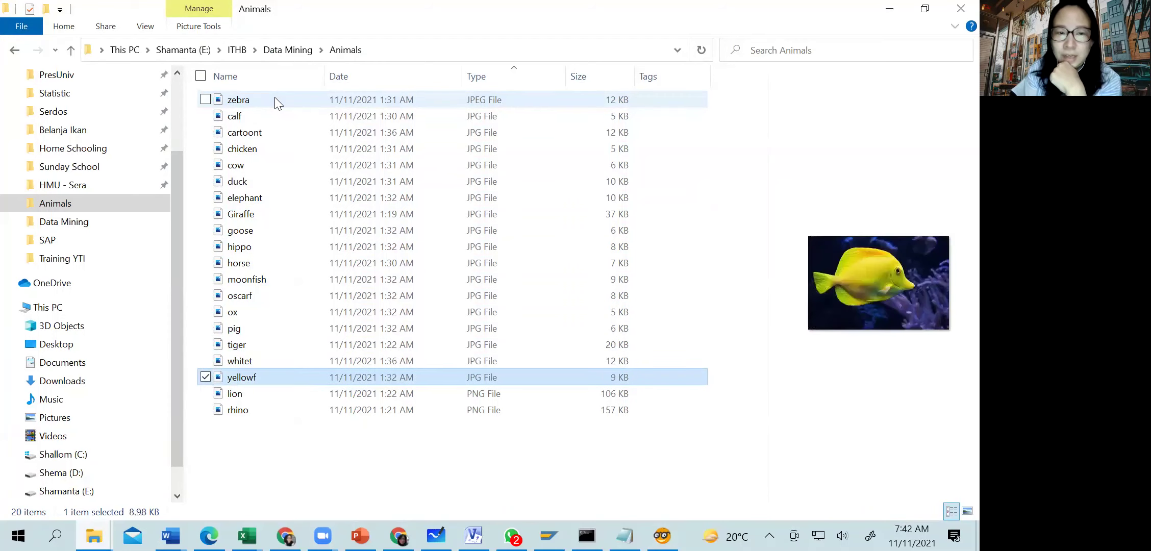
key(Down)
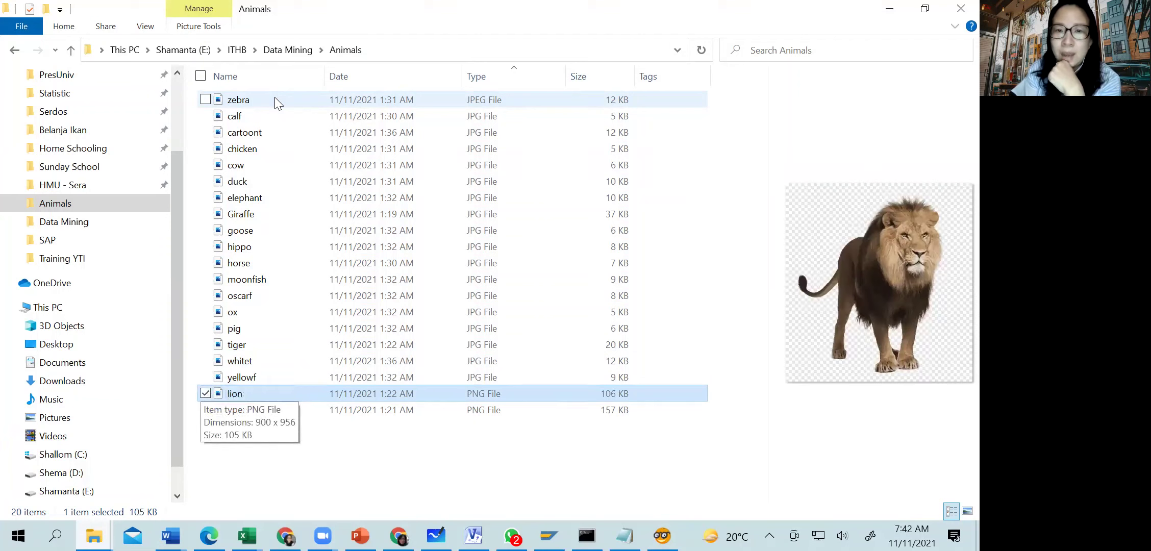
key(Down)
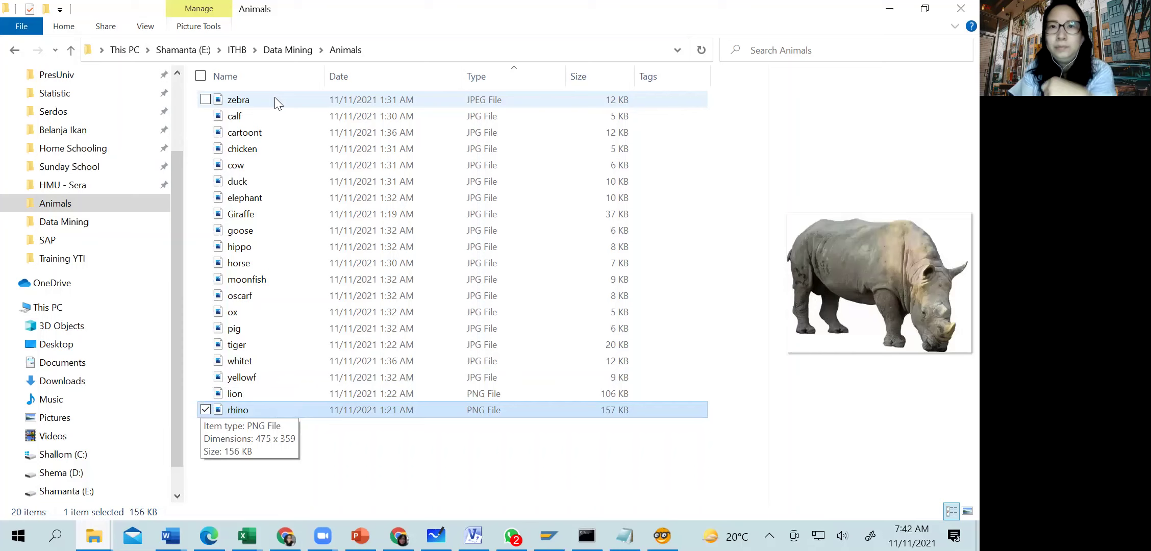
click(267, 131)
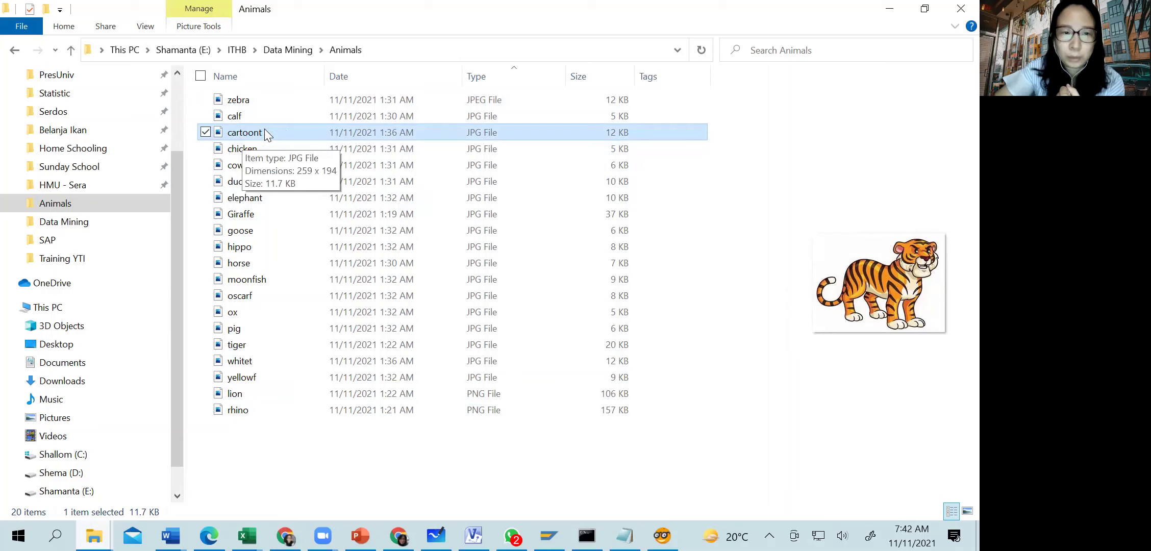
click(259, 360)
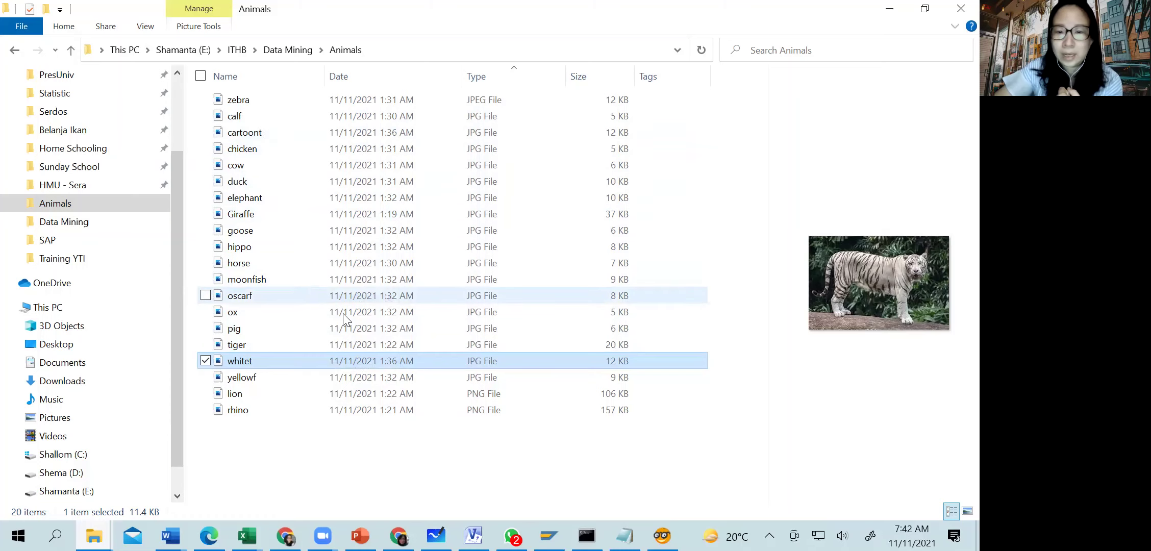
- Switch to Orange and check the Image Analytics entry in the add-on installer, leaving the add-ons as they are
mouse_move(662, 536)
click(644, 459)
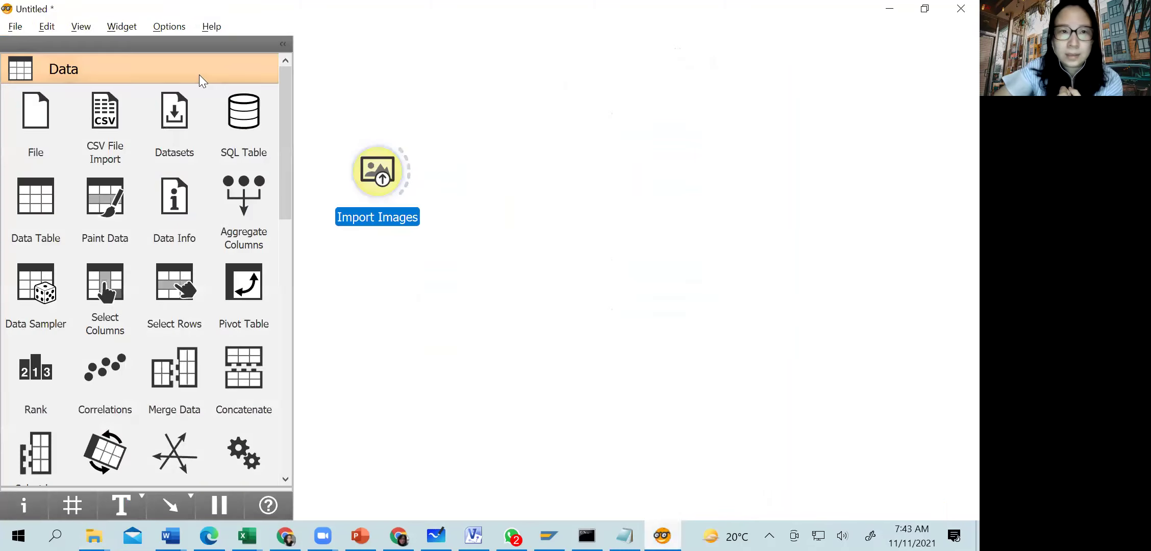
click(169, 26)
click(197, 75)
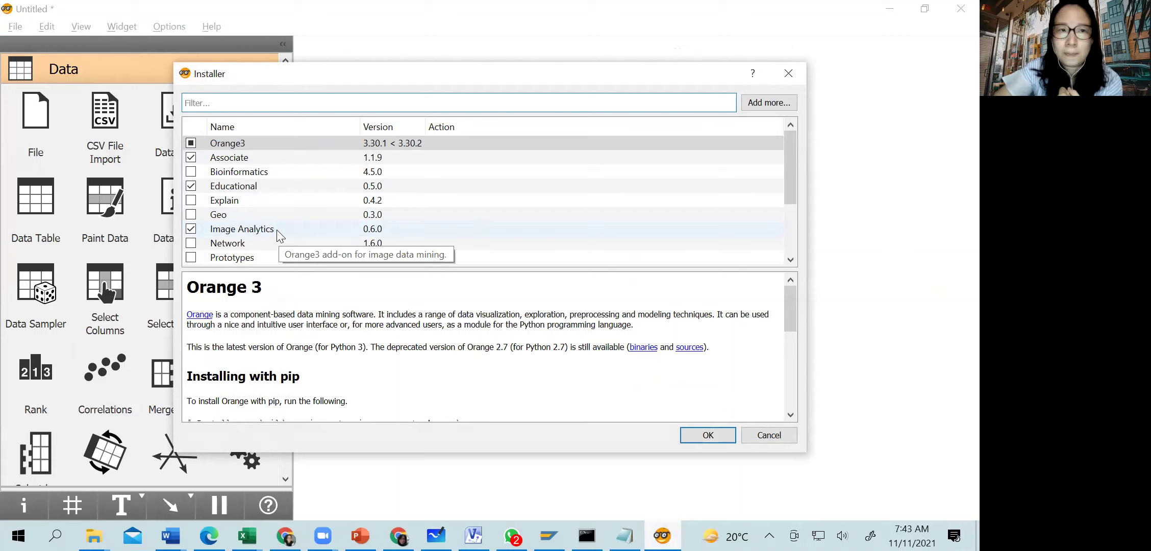
click(789, 73)
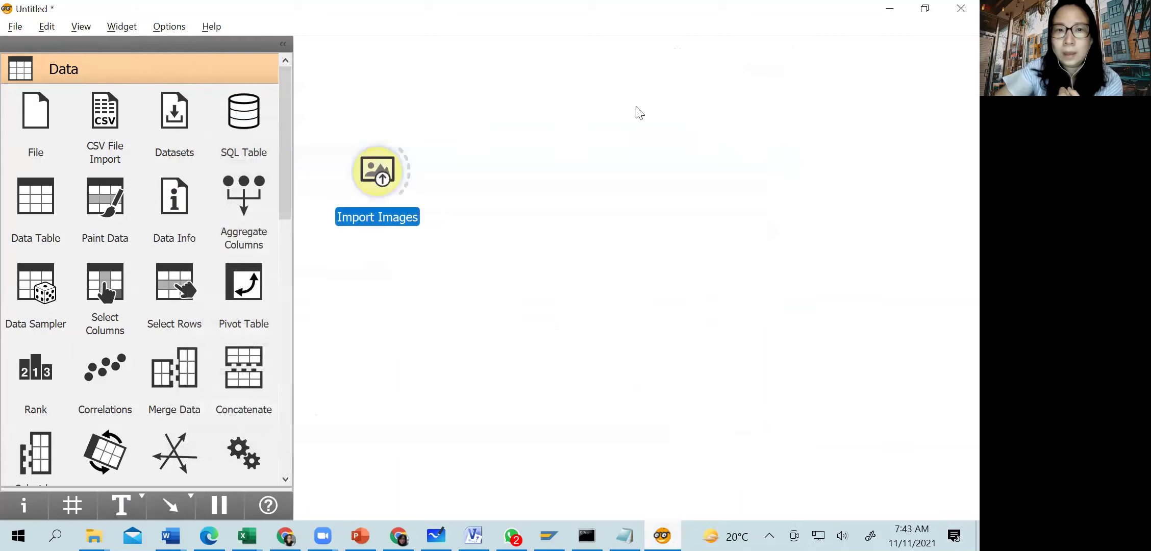
- Set the Import Images widget's source directory to the Animals folder inside Data Mining and reload the images
double_click(372, 176)
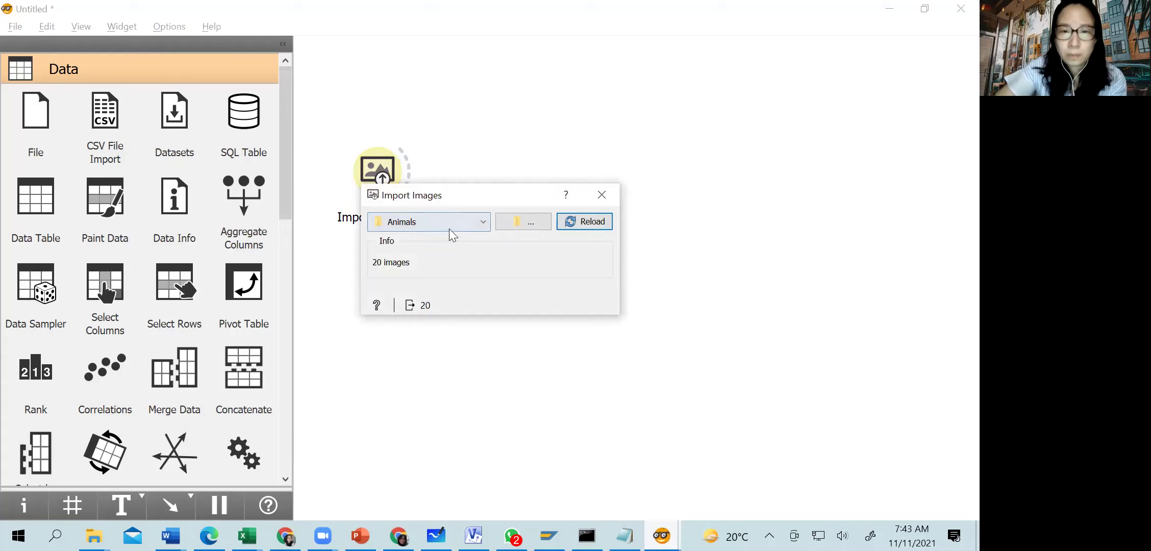
click(511, 220)
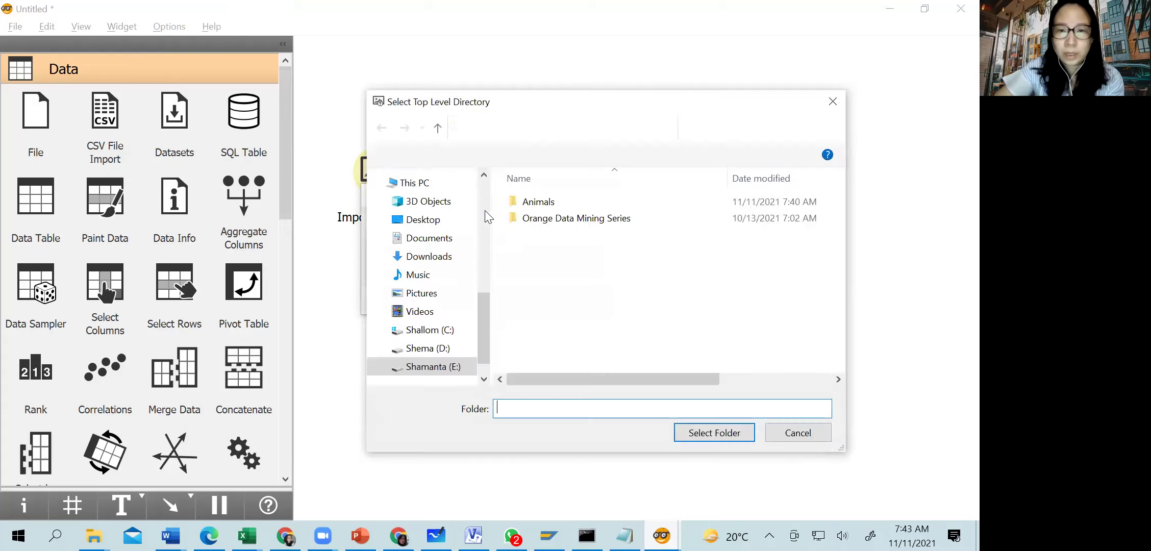
click(536, 204)
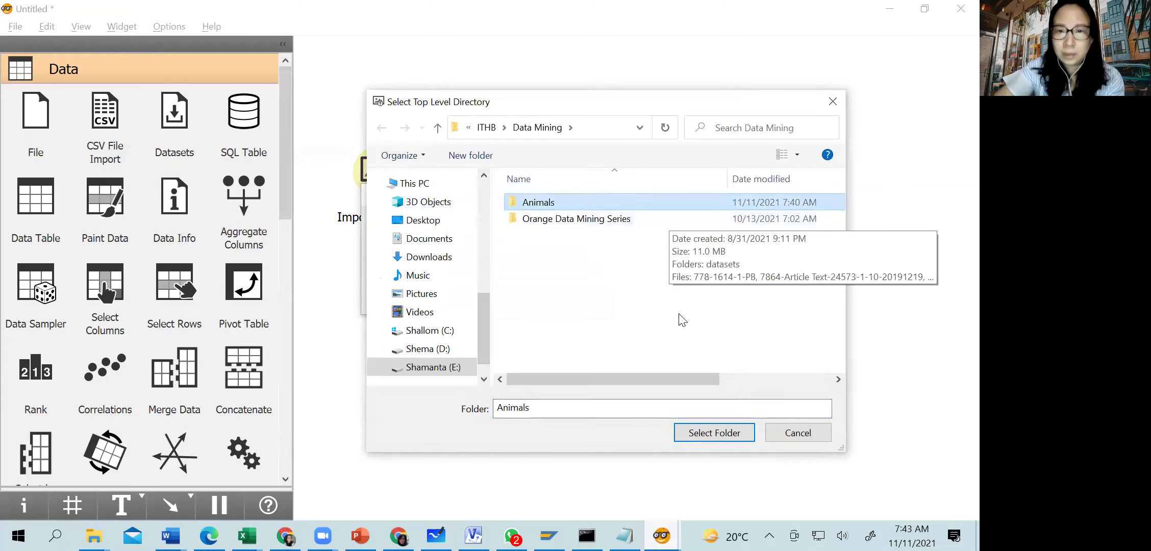
click(701, 433)
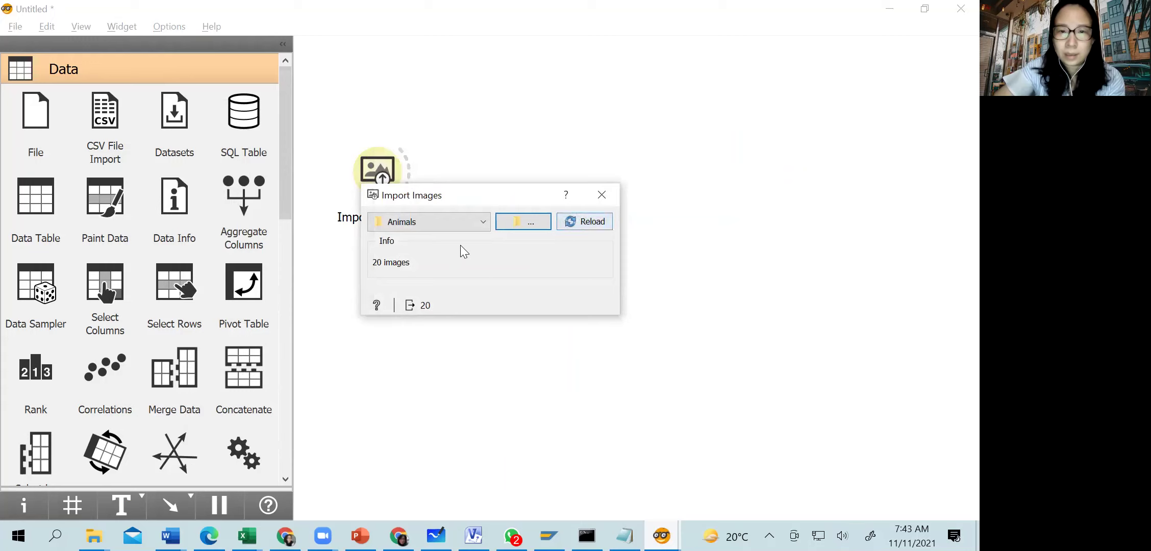
click(589, 226)
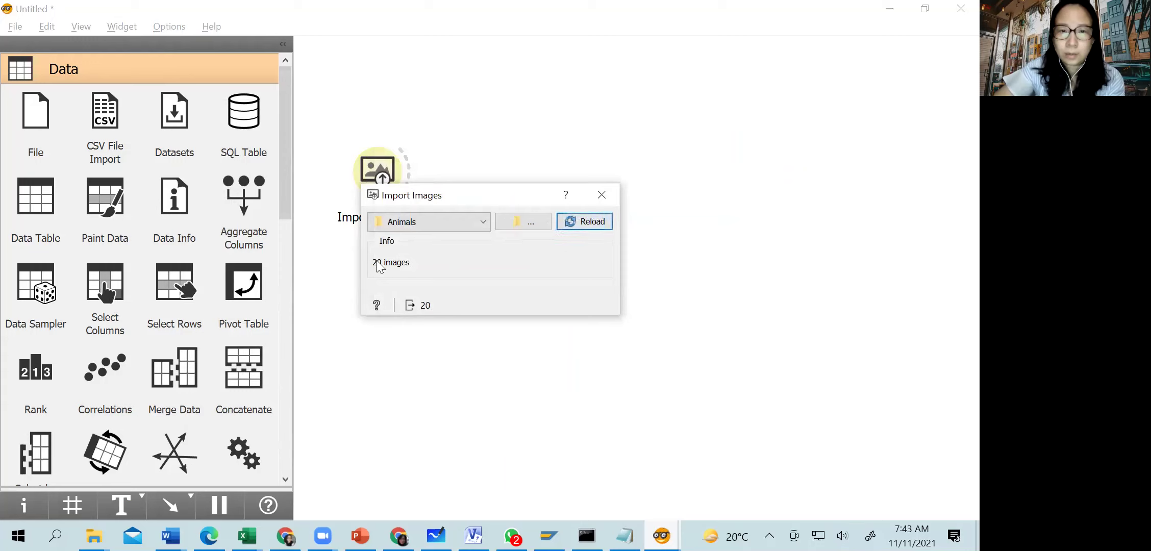
- Check the Animals folder's contents in File Explorer against the import and return to the Orange workflow
click(94, 535)
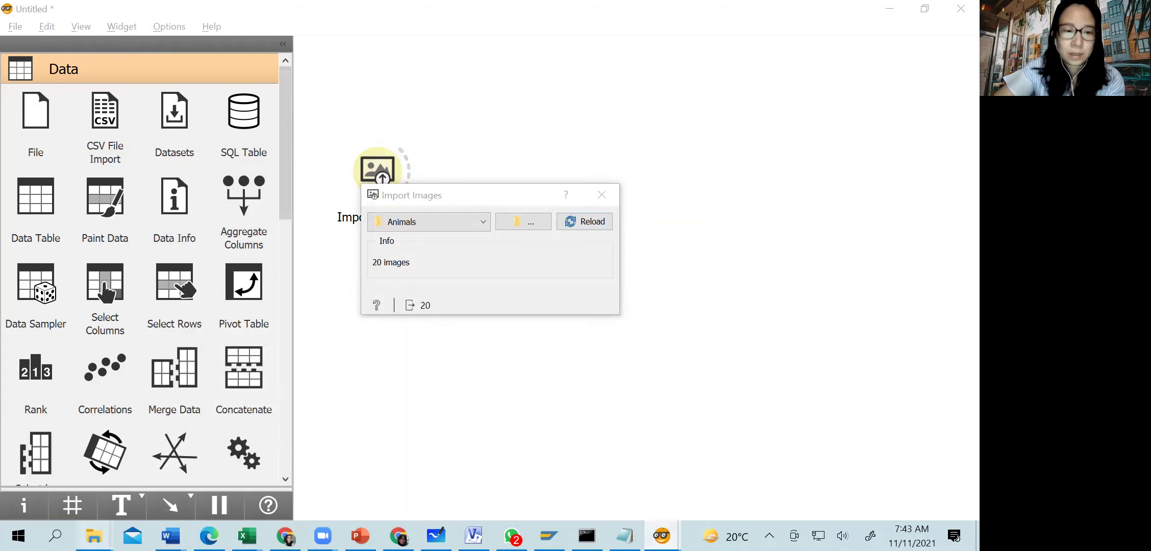
click(214, 489)
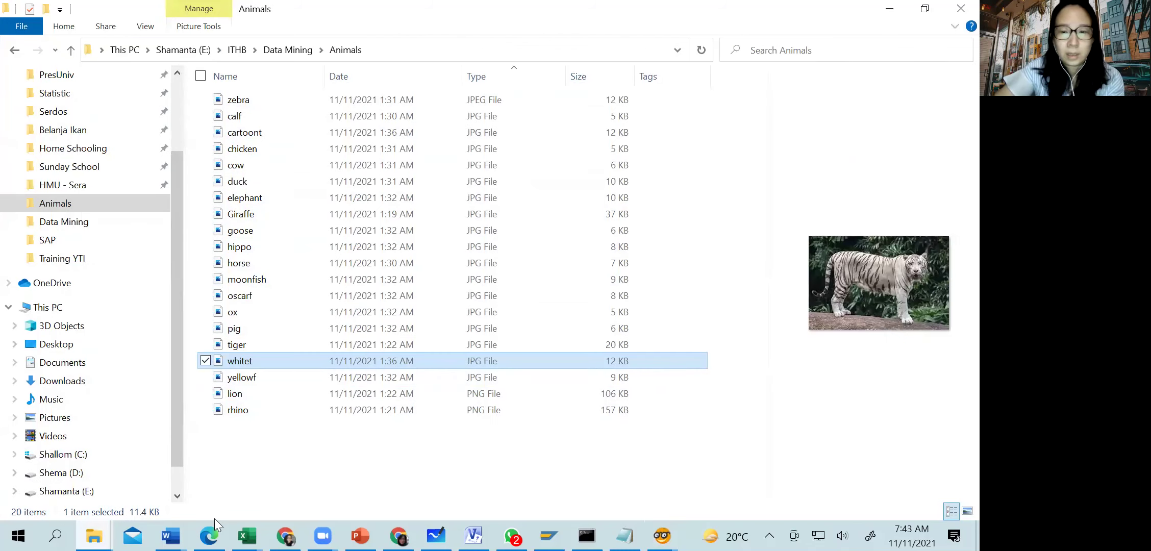
mouse_move(662, 536)
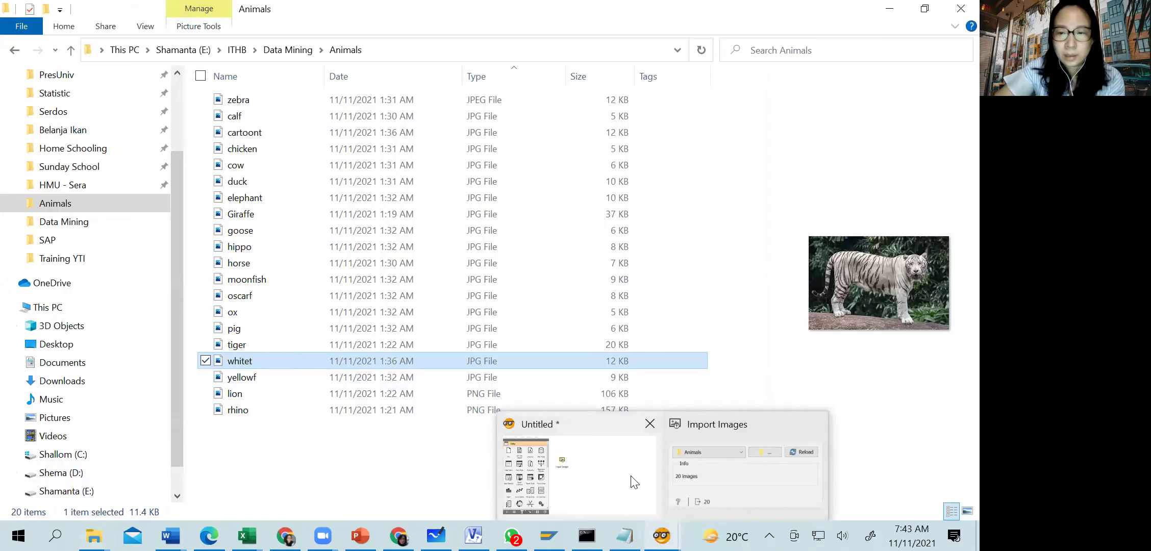
click(634, 482)
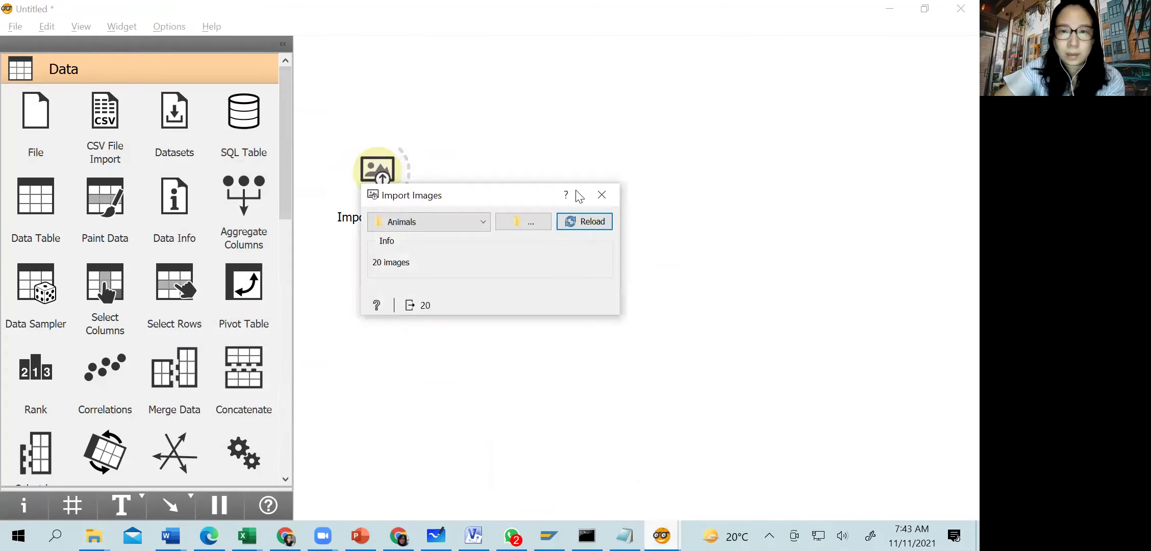
- Add a Data Table widget to the canvas and connect Import Images to it
double_click(521, 117)
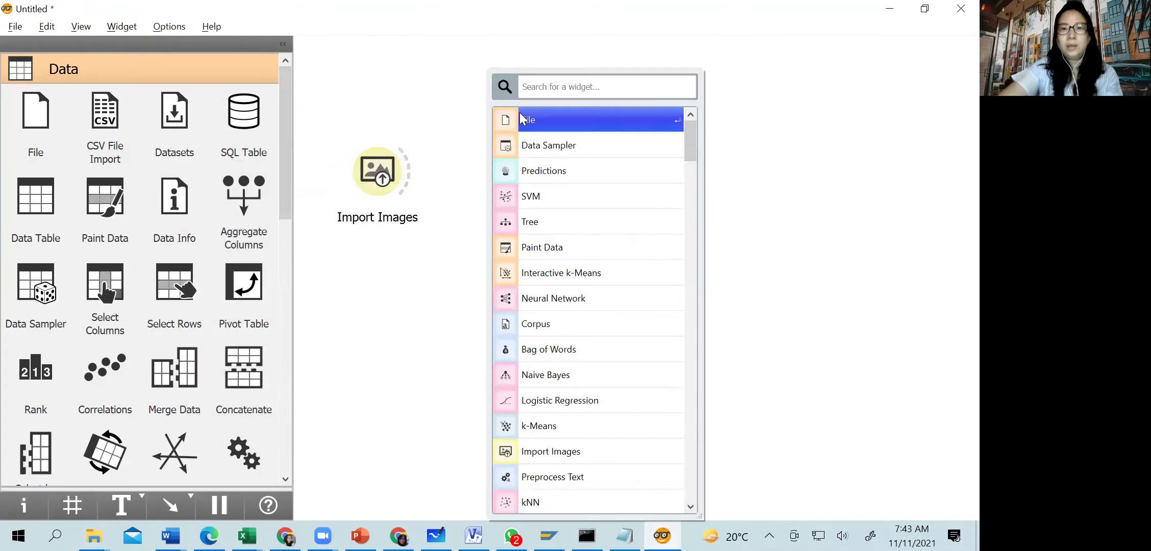
text(data)
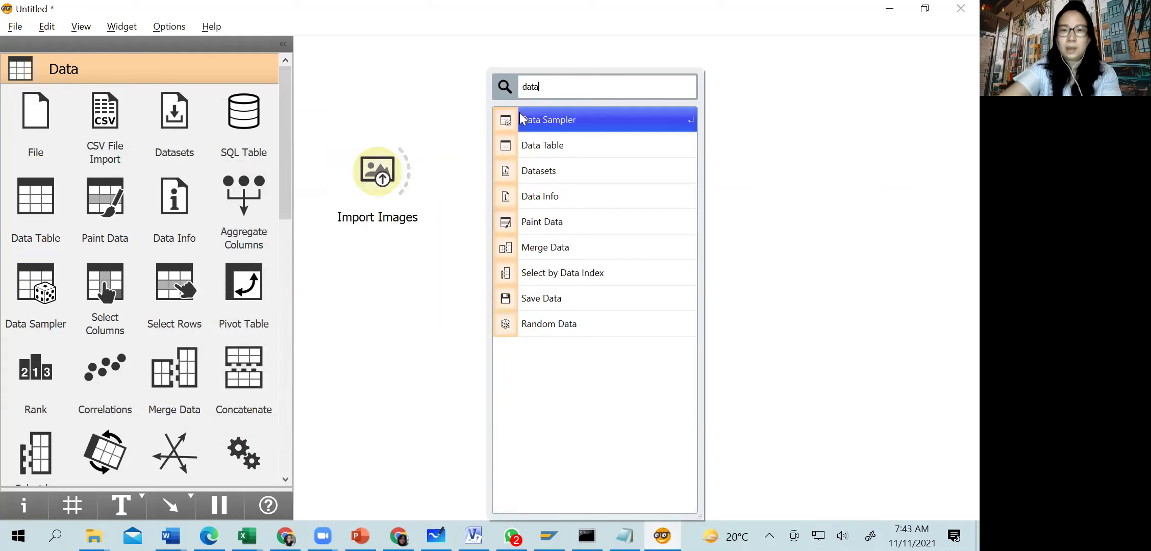
click(519, 147)
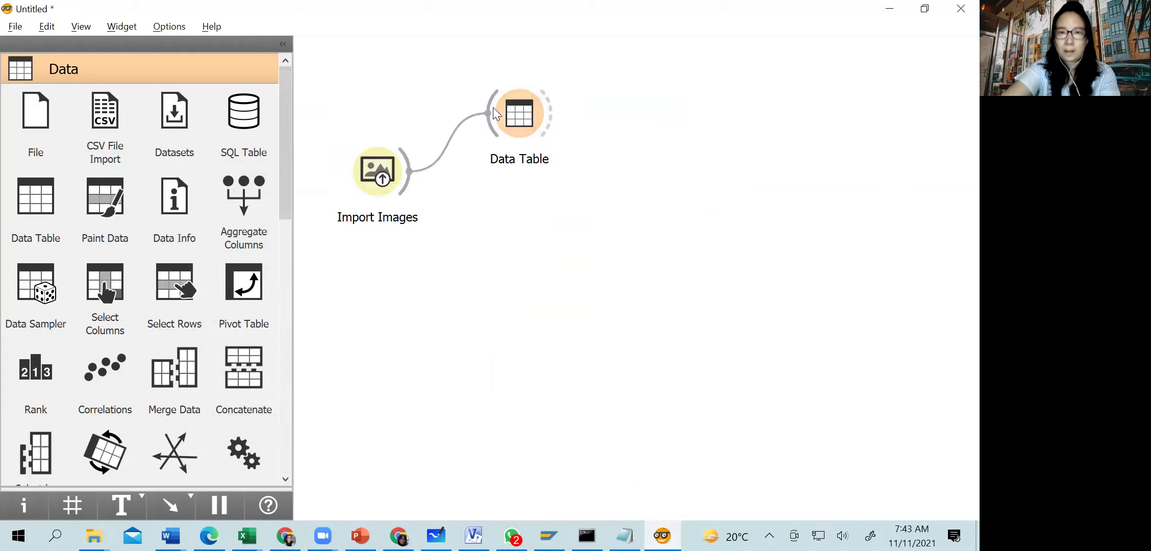
- Examine the imported images' names, sizes, widths and heights in the Data Table, and close it
double_click(540, 110)
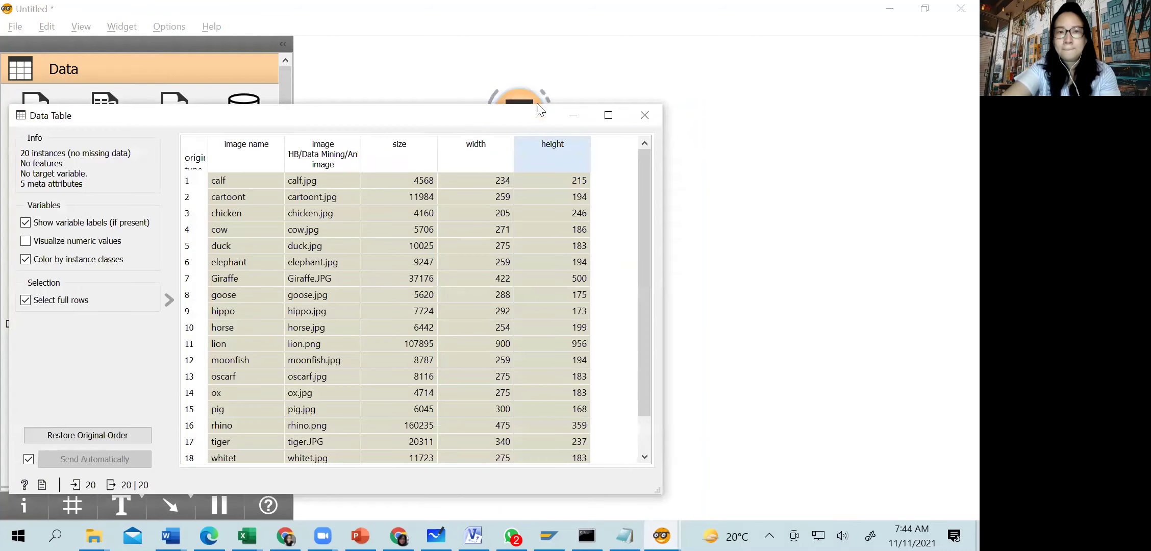
drag(442, 116, 437, 42)
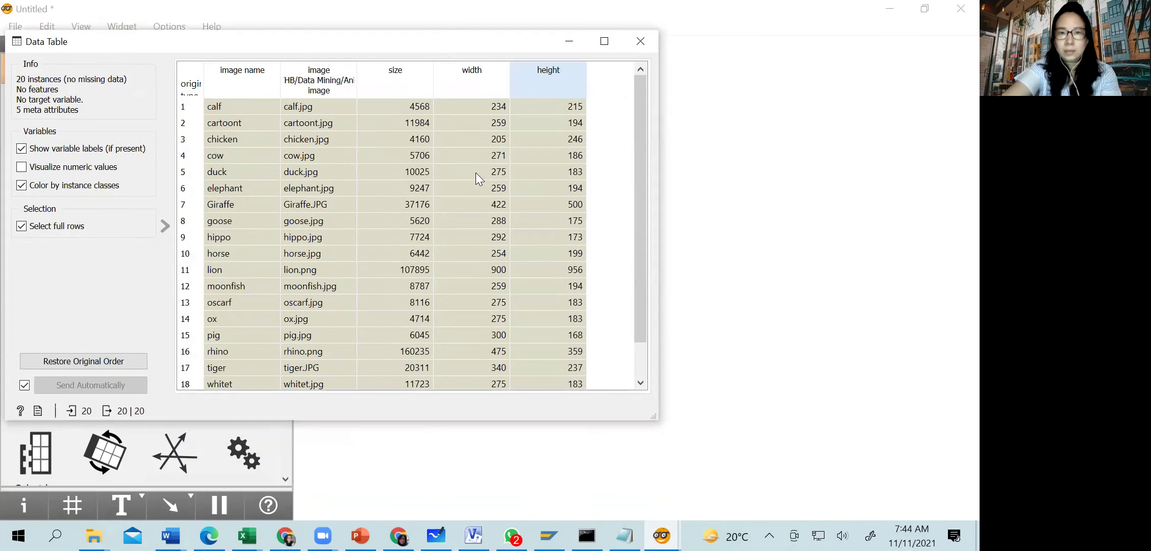
drag(643, 254, 643, 153)
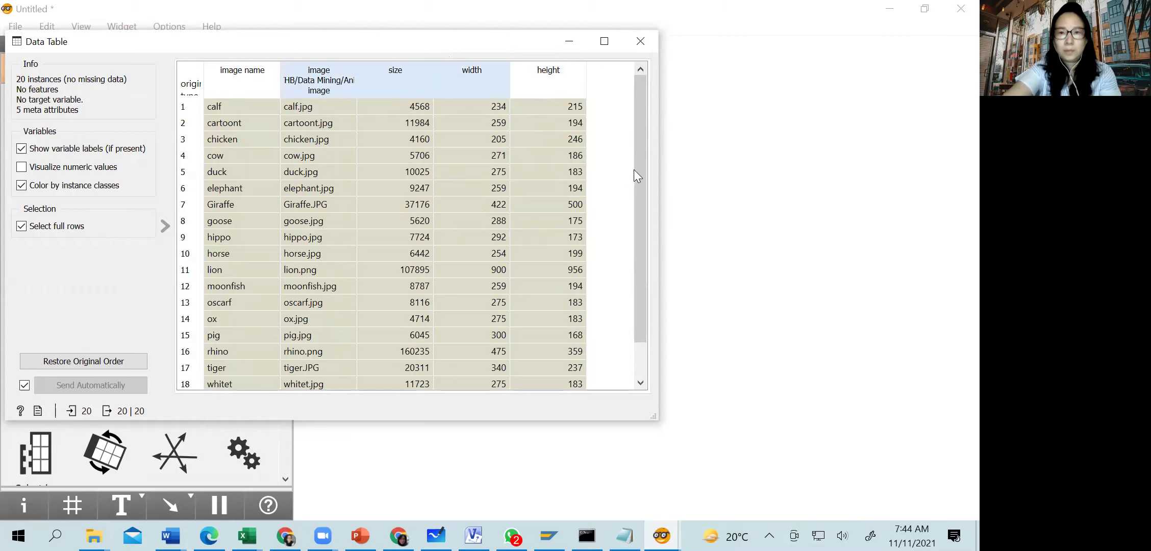
mouse_move(646, 136)
mouse_down()
mouse_move(645, 177)
mouse_move(645, 138)
mouse_up()
click(628, 43)
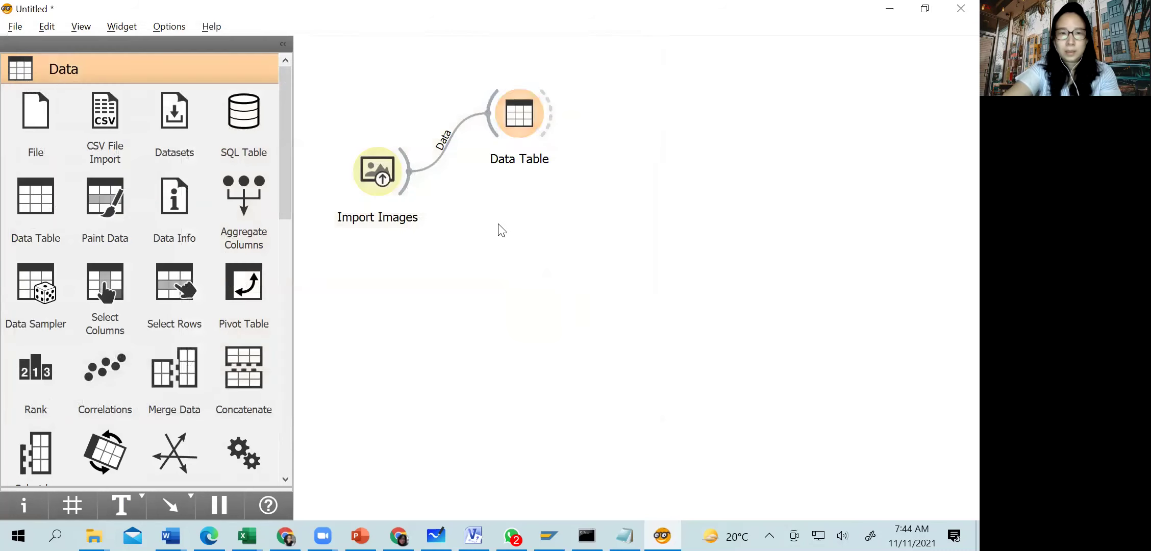
- Add an Image Embedding widget to the canvas below the Data Table widget
right_click(499, 225)
text(im)
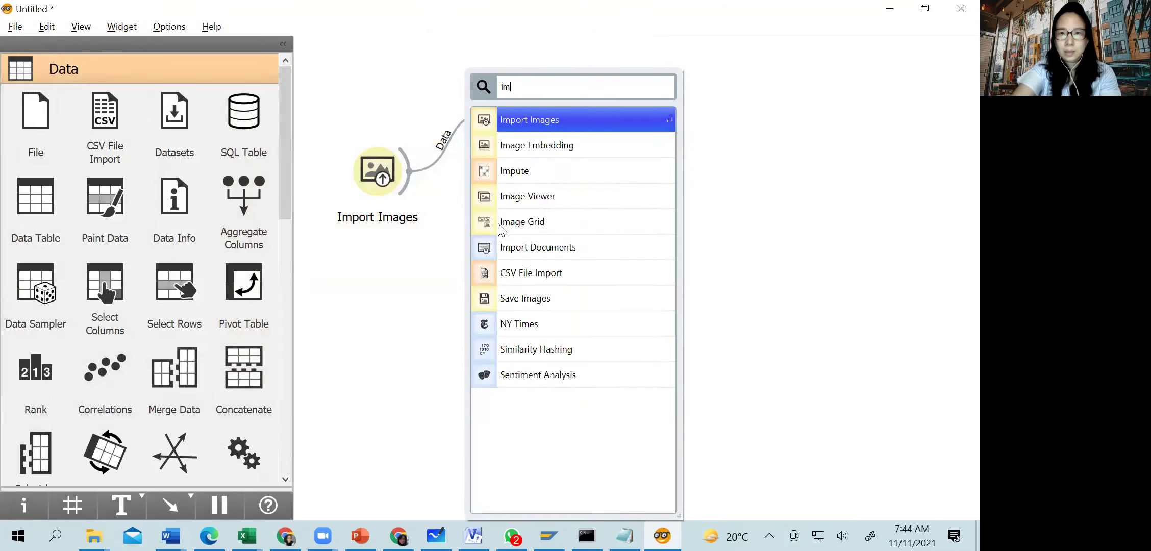
click(540, 157)
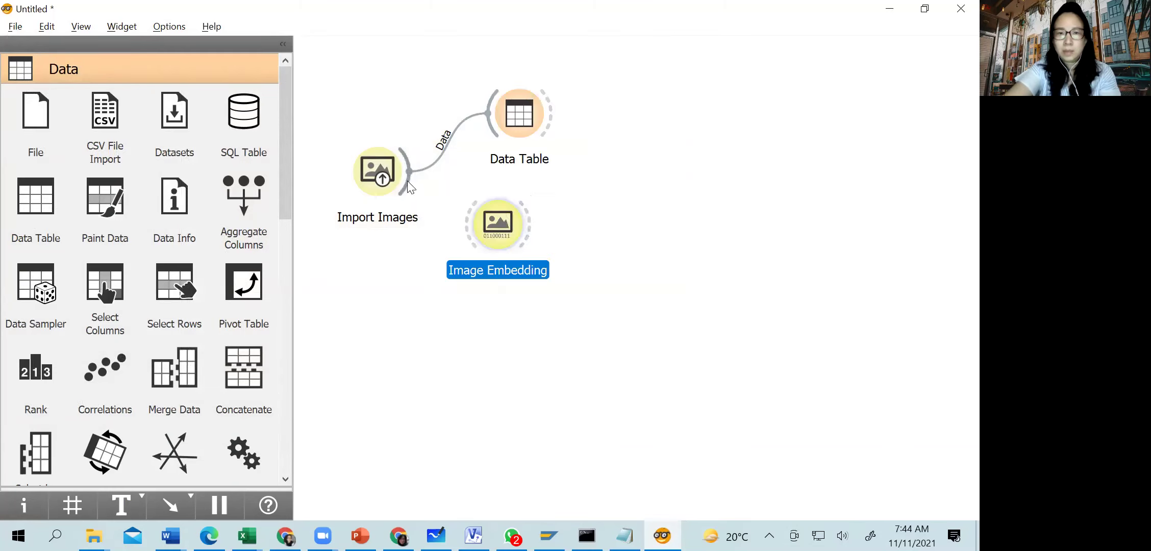
- Connect Import Images to Image Embedding, check its image attribute and embedder settings, and close them
click(431, 189)
drag(431, 189, 495, 237)
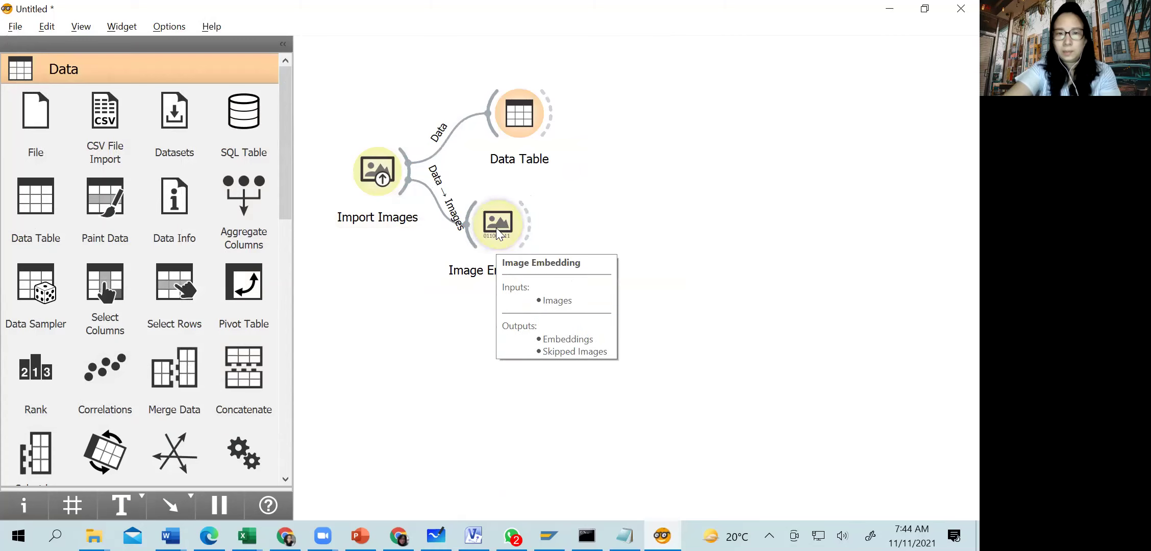
double_click(497, 234)
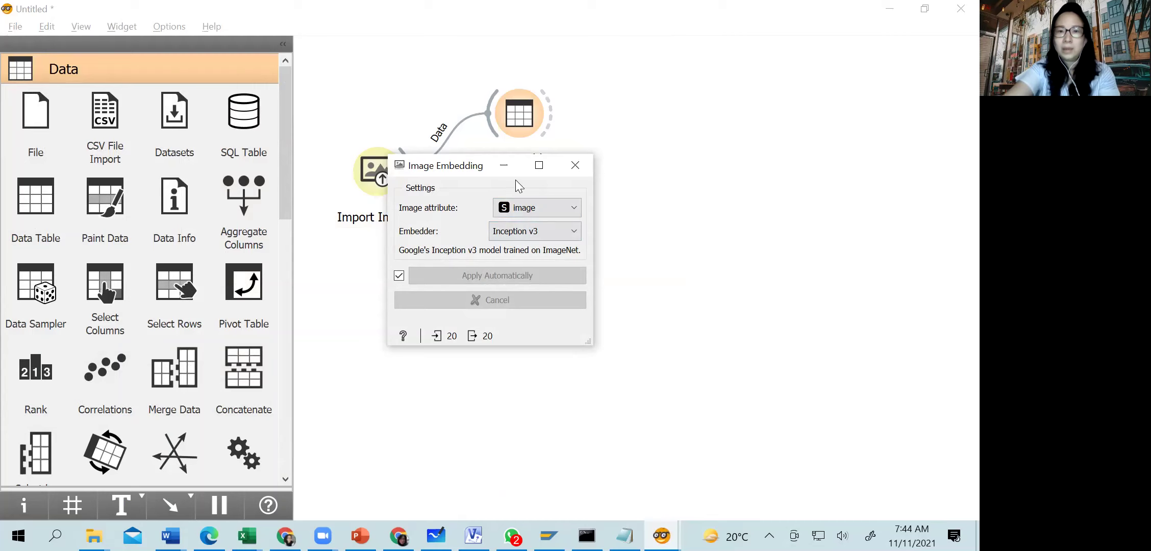
click(575, 165)
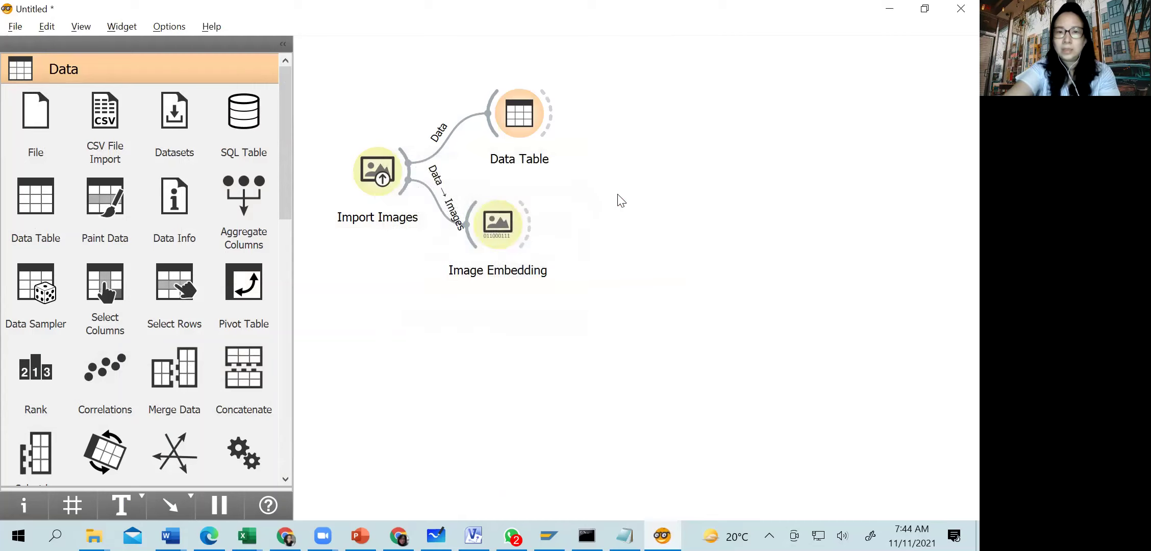
- Add a second Data Table widget beside Image Embedding and connect the embeddings output to it
right_click(616, 226)
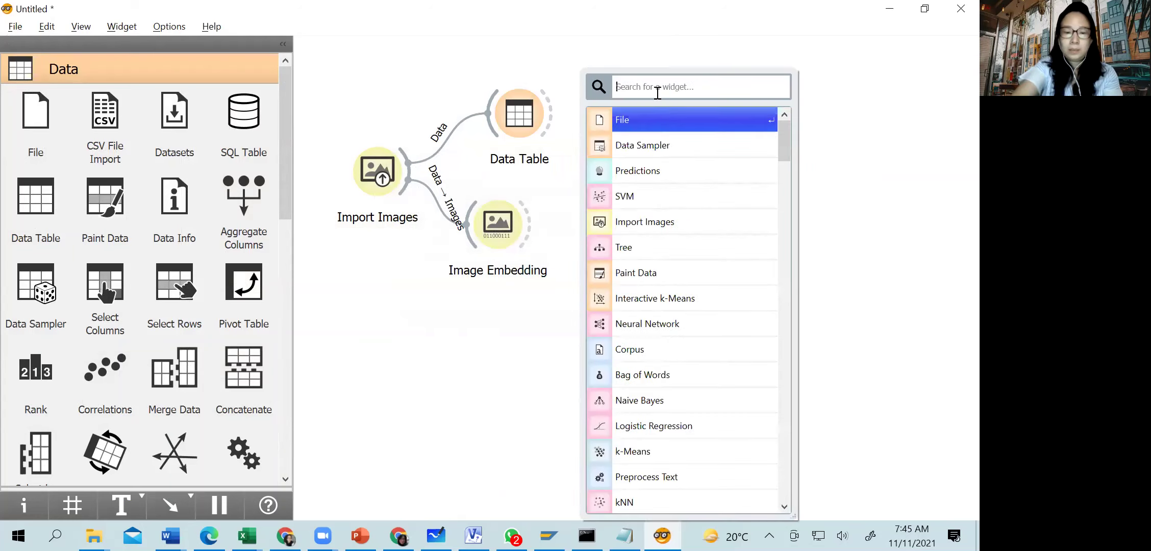
text(sd)
key(BackSpace)
key(BackSpace)
text(da)
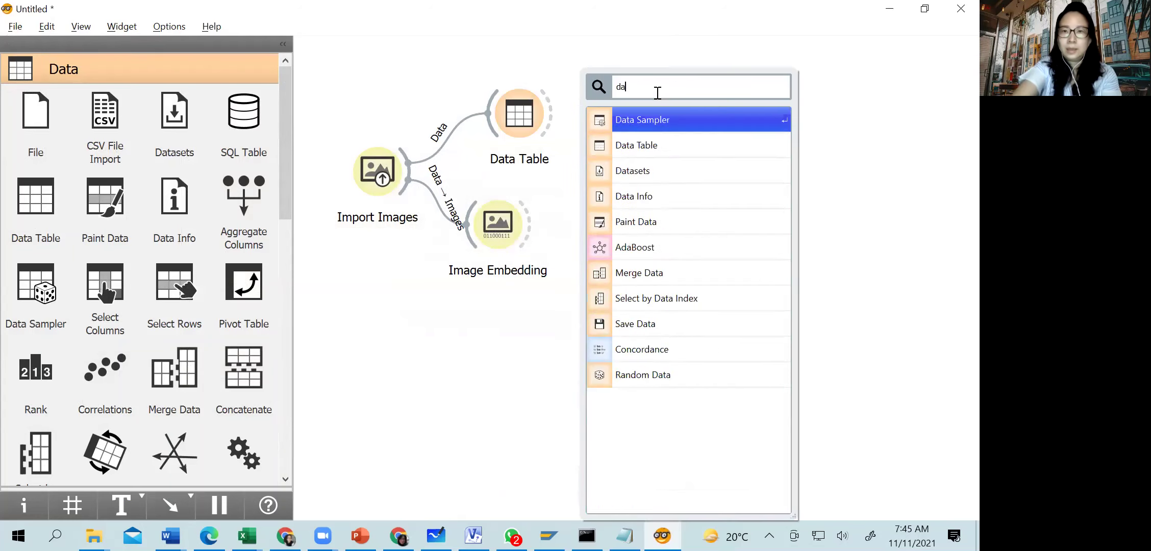
click(643, 146)
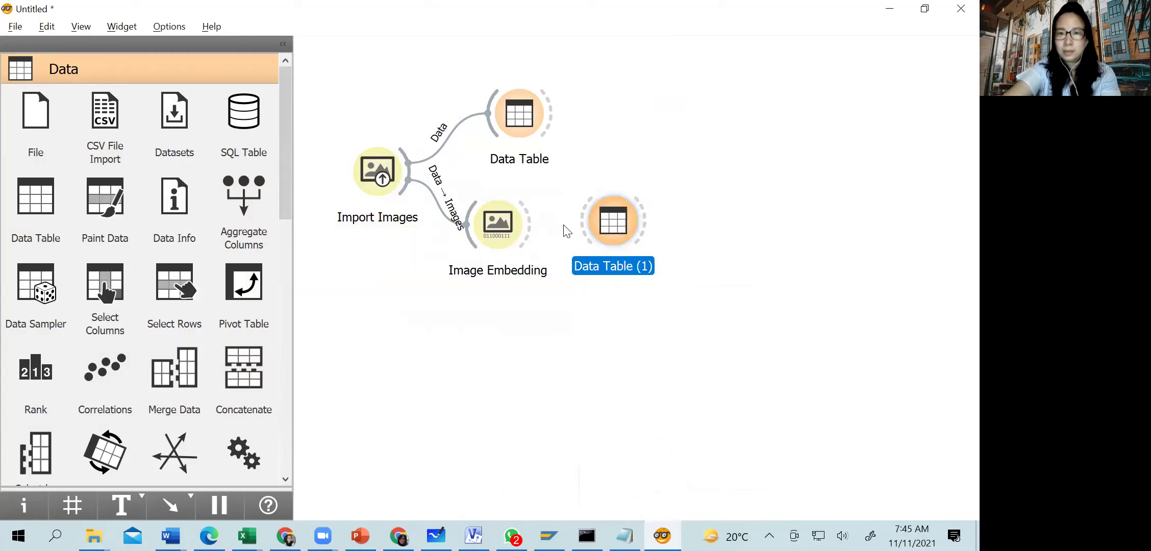
drag(531, 225, 620, 227)
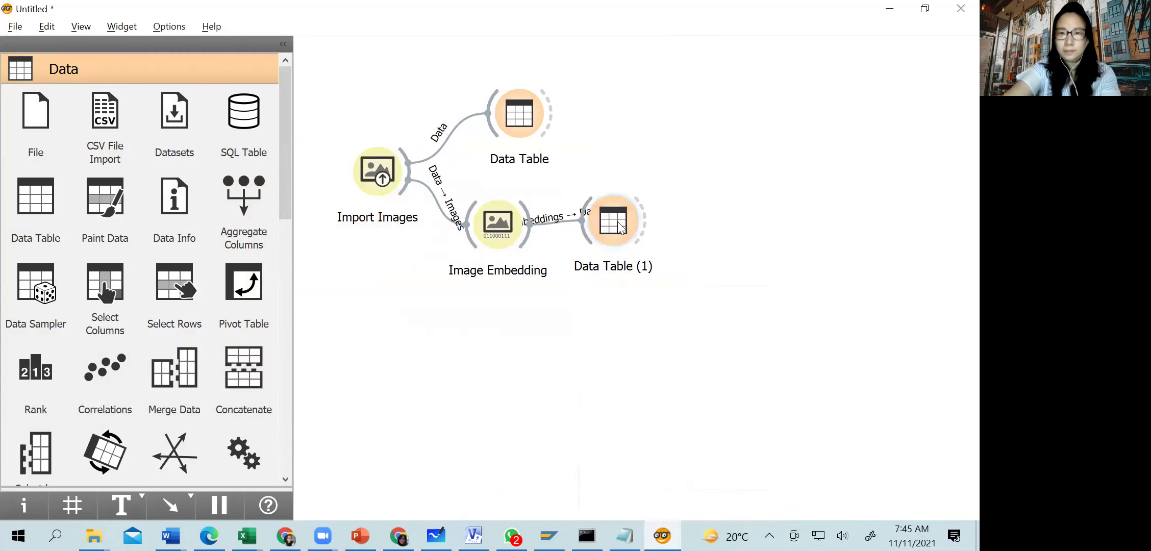
- Examine the embedding feature columns for each image in the second Data Table, and close it
double_click(620, 227)
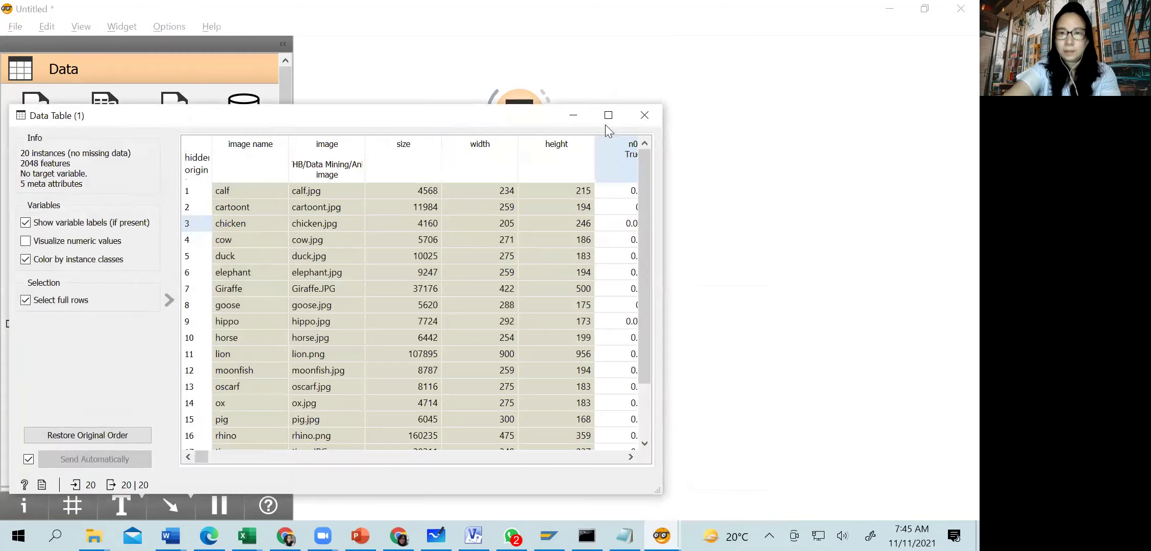
click(608, 116)
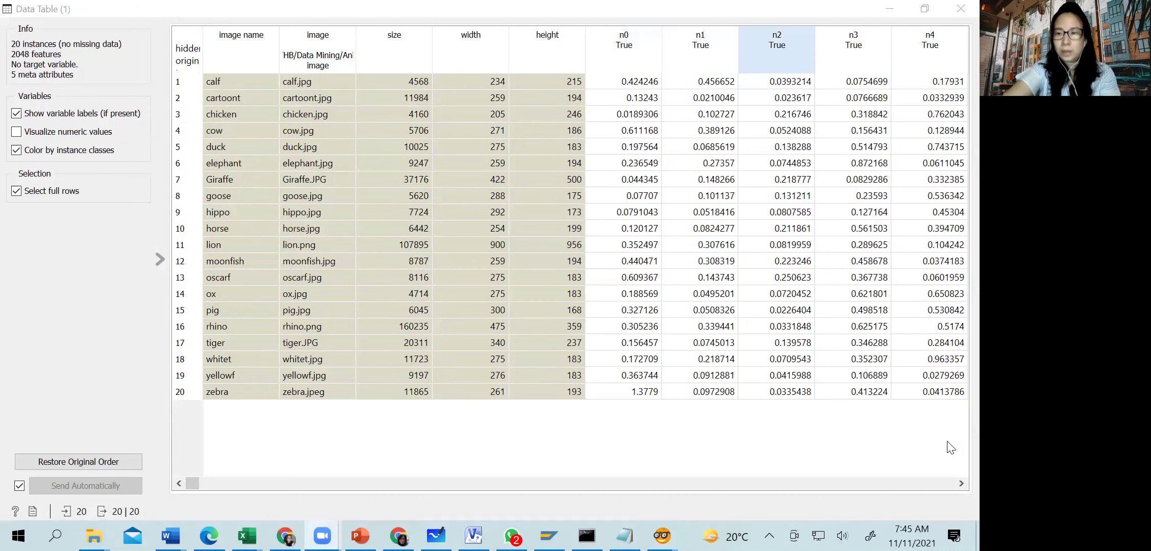
drag(955, 484, 945, 491)
drag(198, 484, 753, 484)
drag(876, 482, 908, 477)
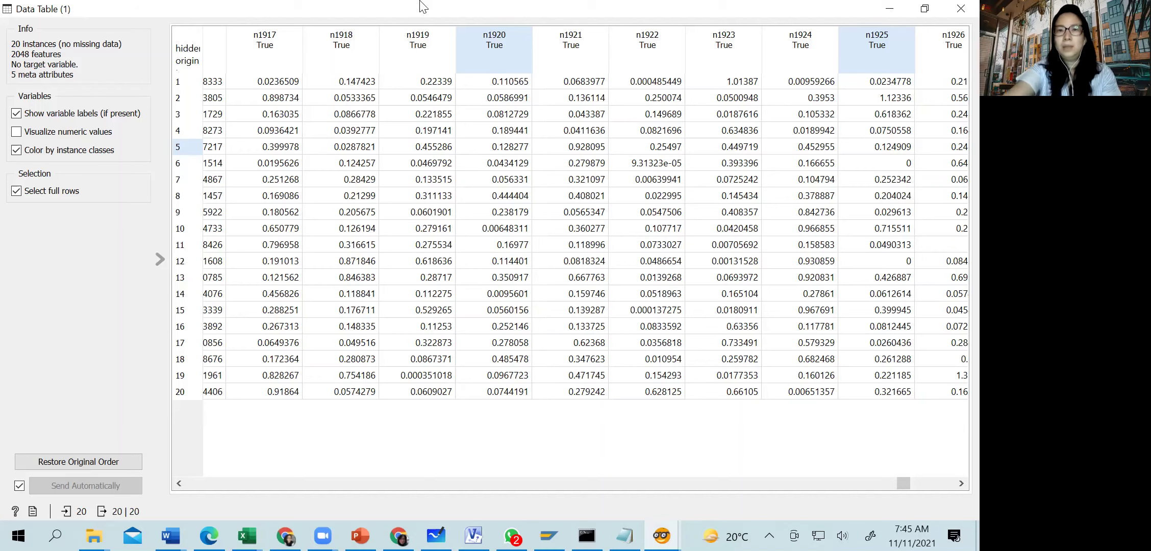
ctrl+click(715, 69)
drag(901, 479, 955, 475)
click(869, 480)
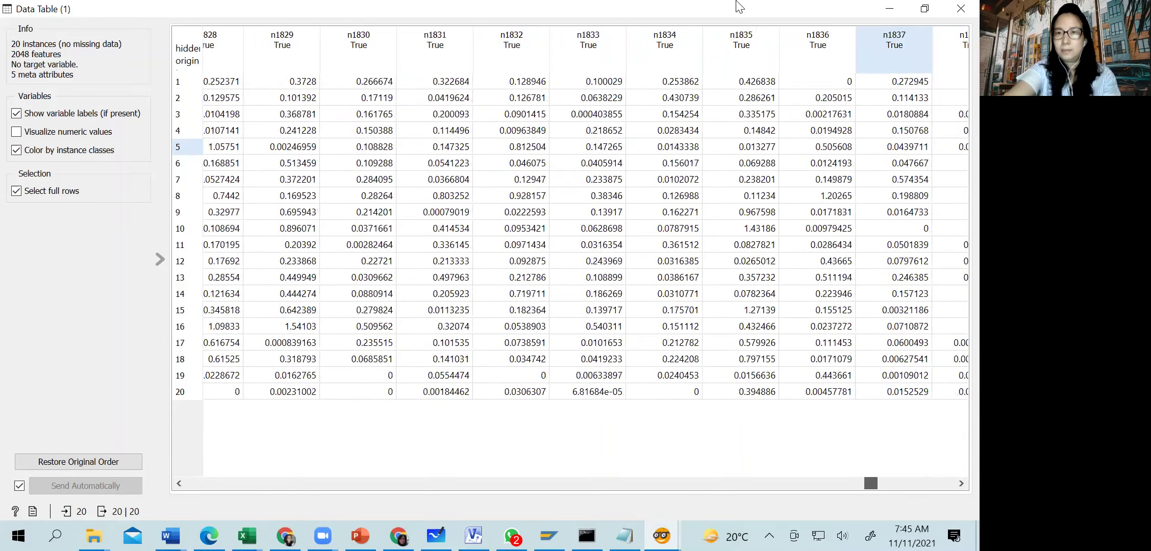
double_click(739, 10)
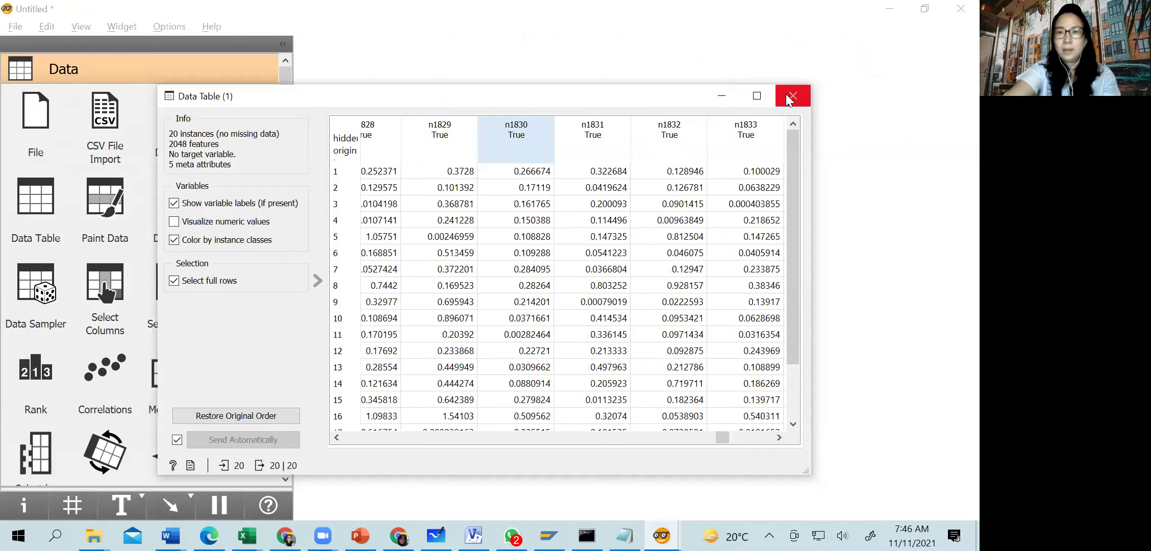
click(790, 101)
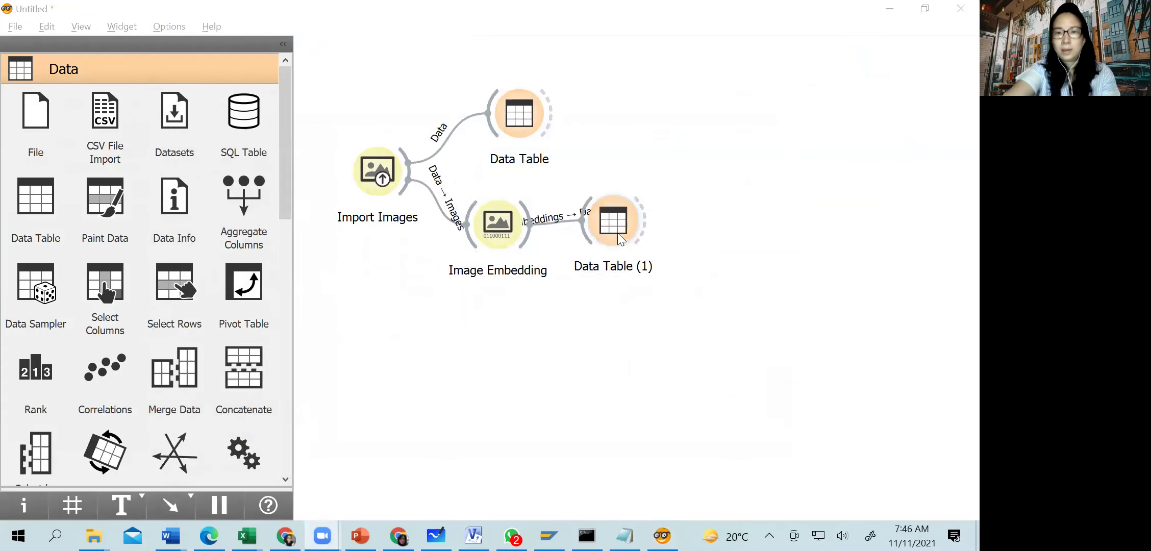
- Move the second Data Table farther from Image Embedding, and add a Distances widget below it connected to Image Embedding
click(635, 240)
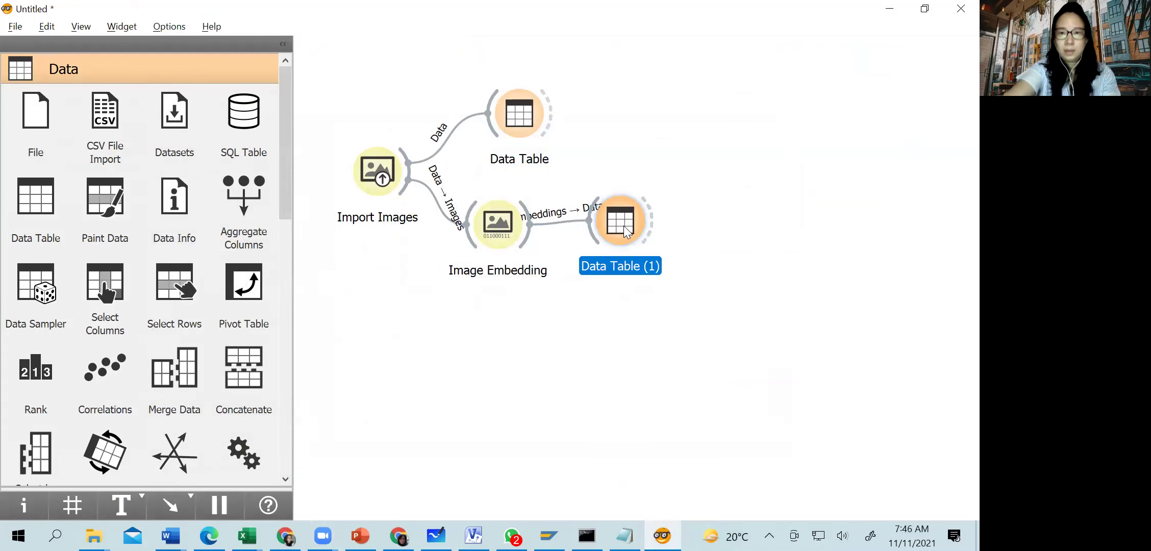
drag(627, 230, 641, 234)
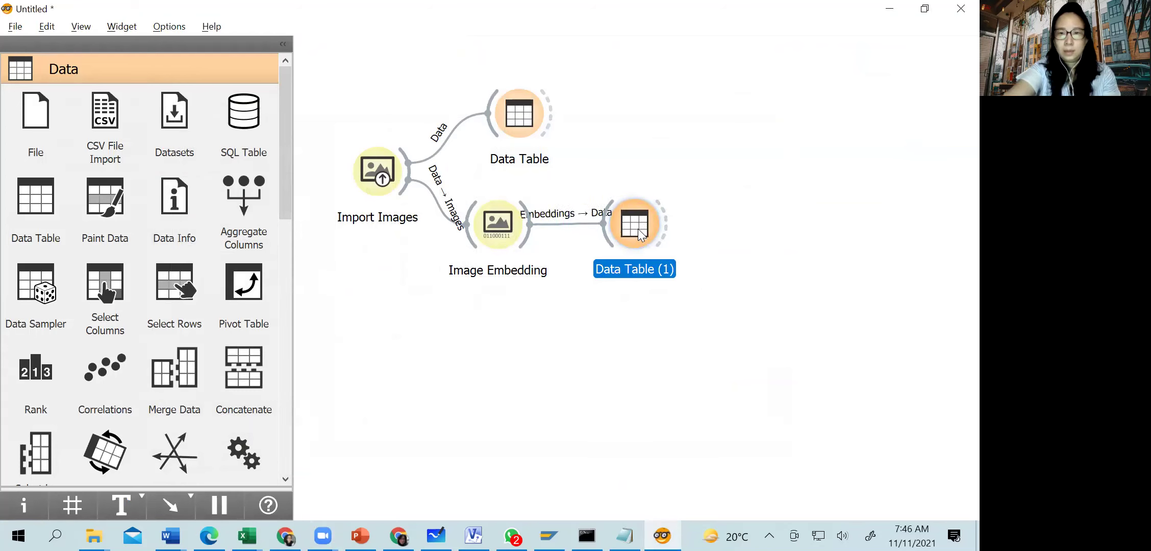
right_click(597, 335)
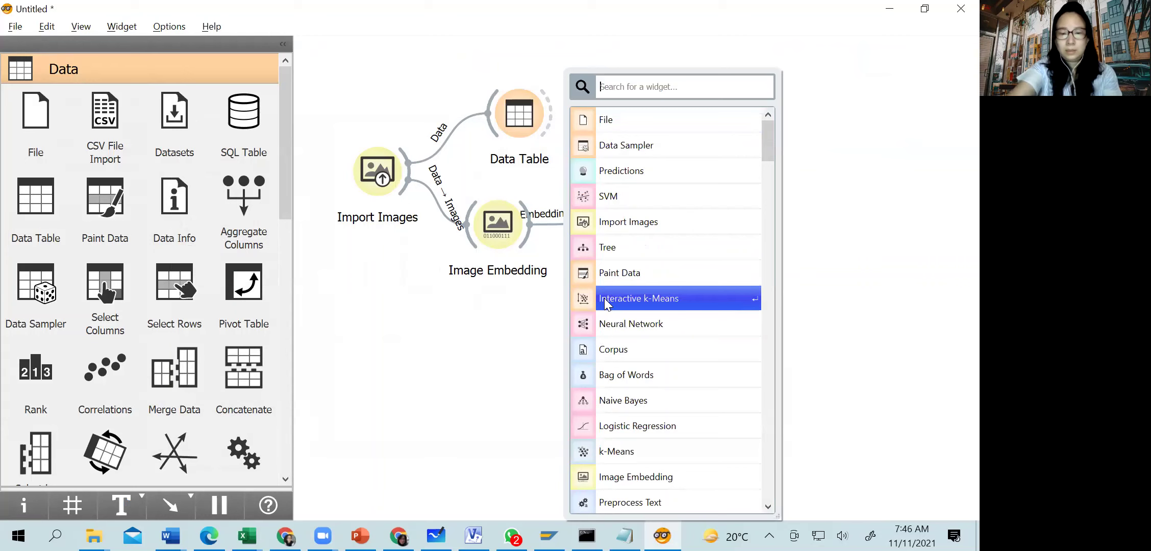
text(di)
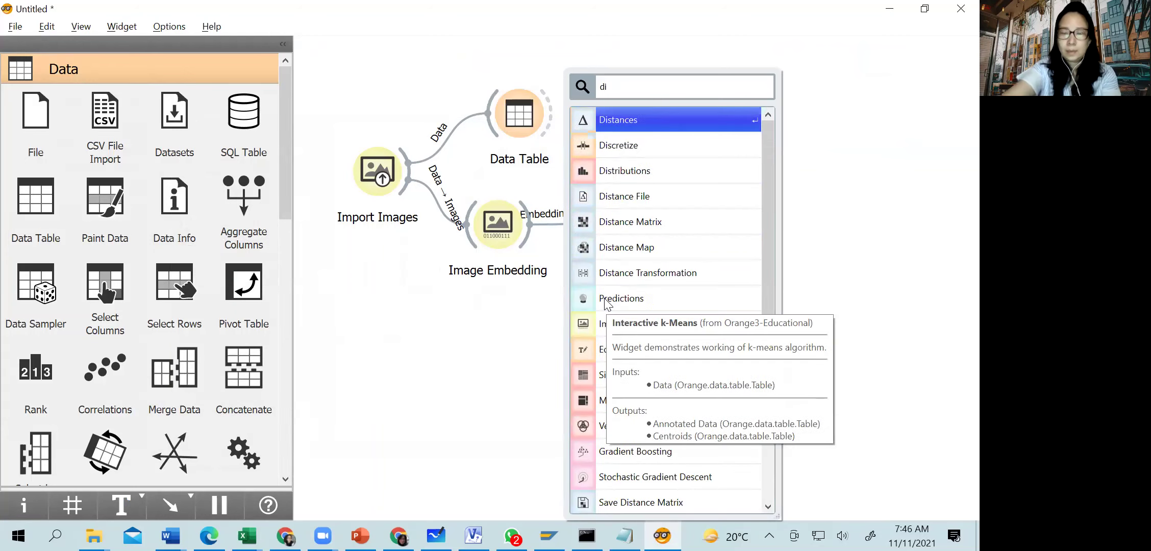
click(642, 121)
drag(595, 343, 618, 347)
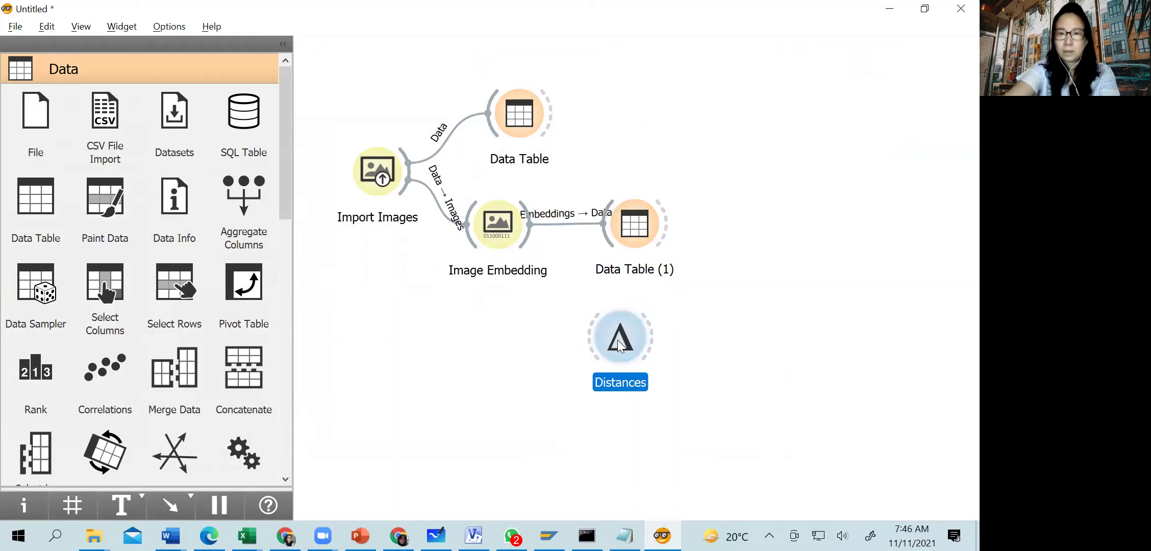
drag(529, 224, 601, 334)
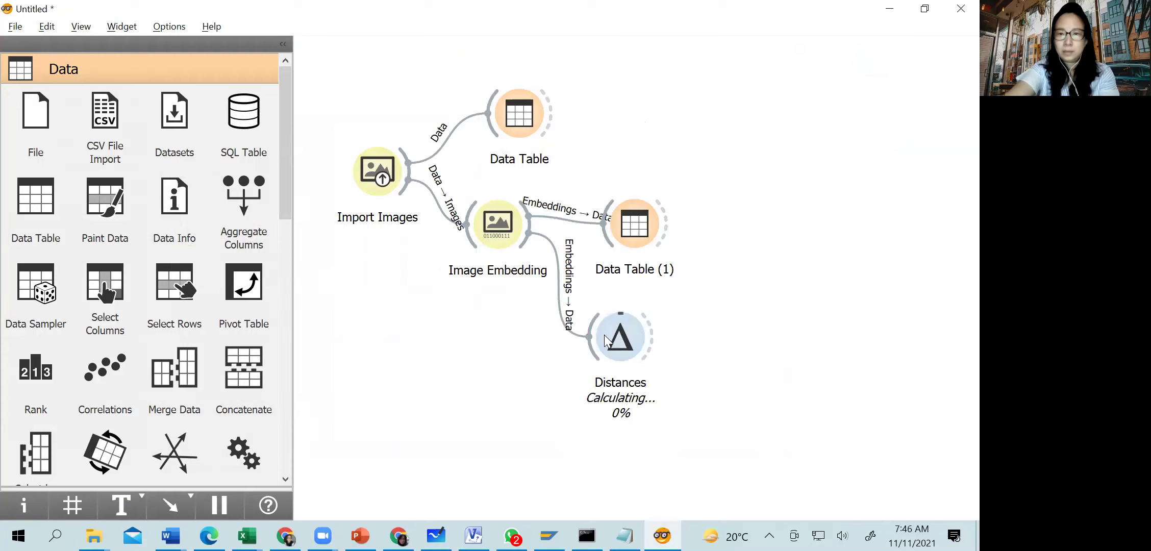
- Review the available distance metrics in the Distances widget and set the metric to Cosine
double_click(624, 339)
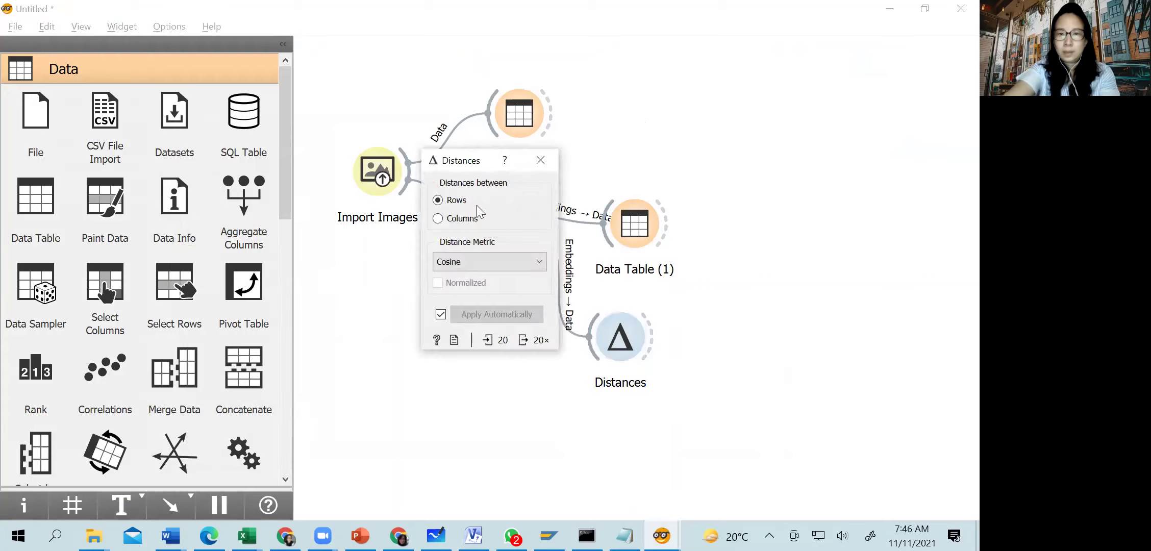
click(465, 265)
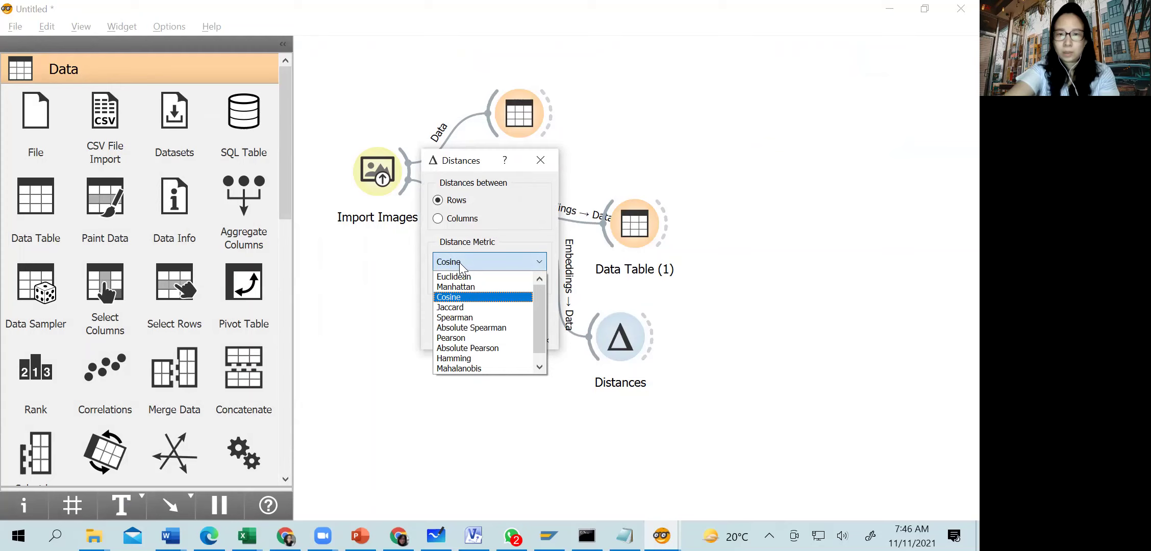
click(462, 268)
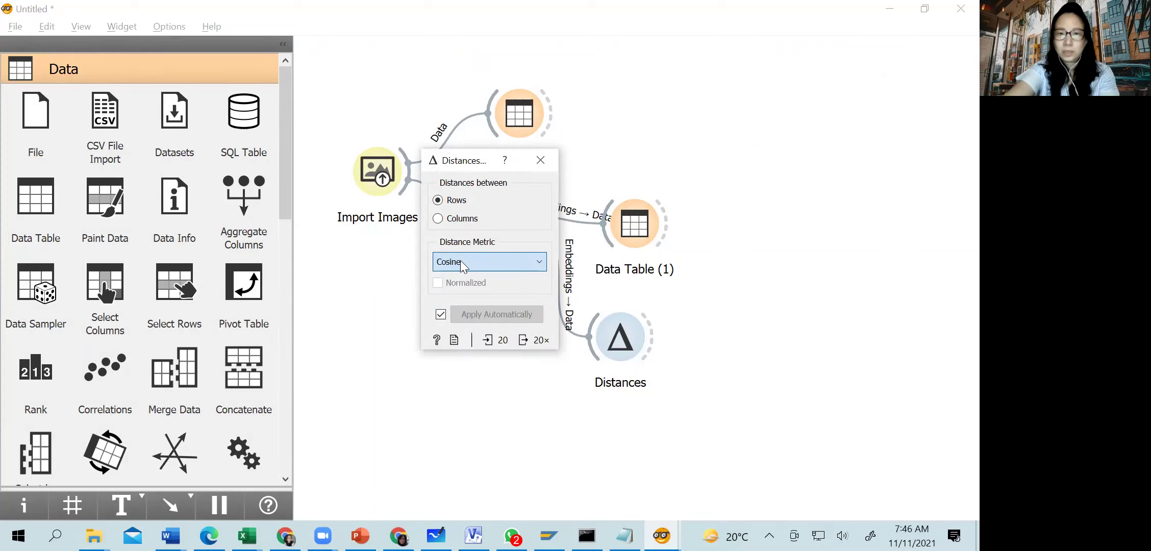
scroll(462, 268, up, 2)
click(469, 266)
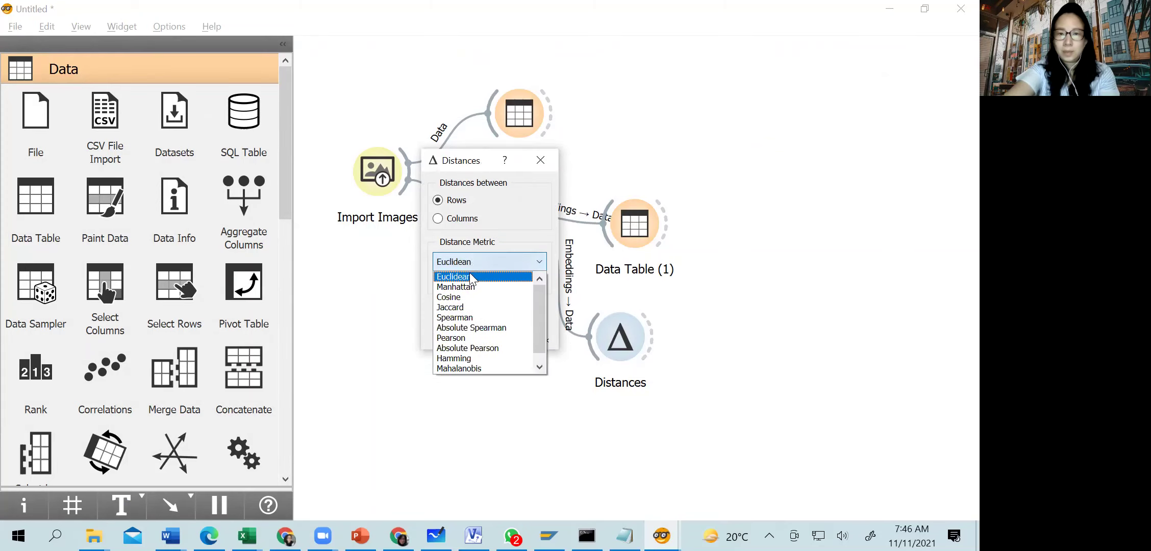
click(457, 300)
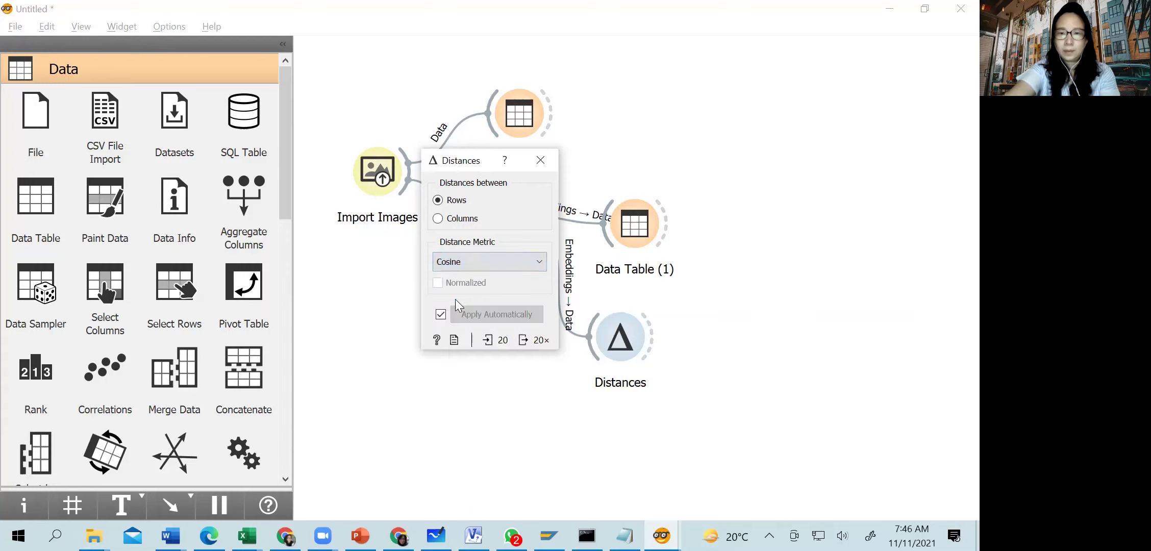
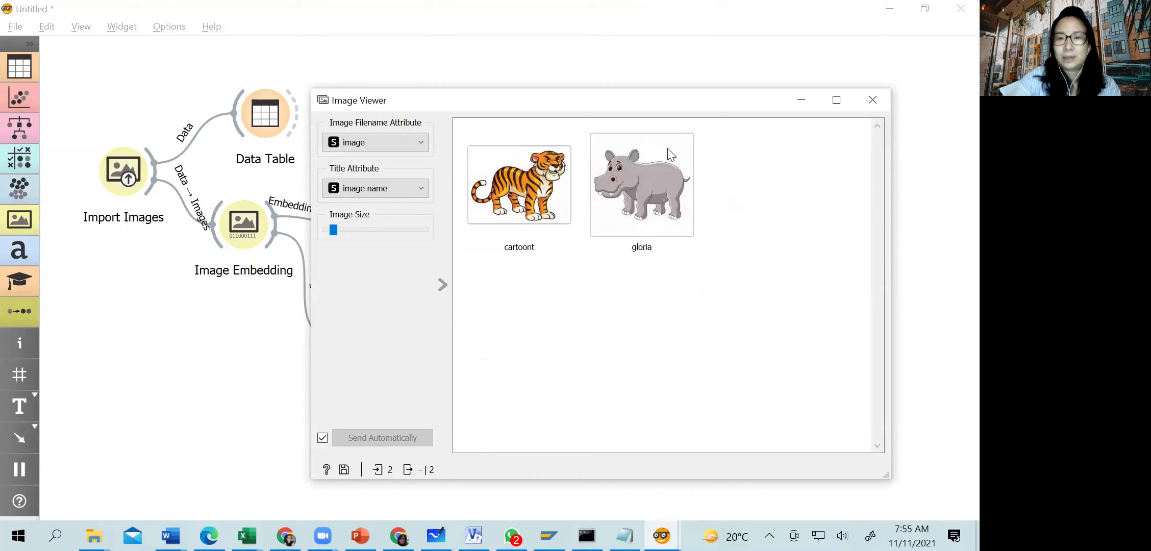
- Examine the cartoon tiger and cartoon hippo pictures in the Image Viewer, and close it
mouse_move(671, 154)
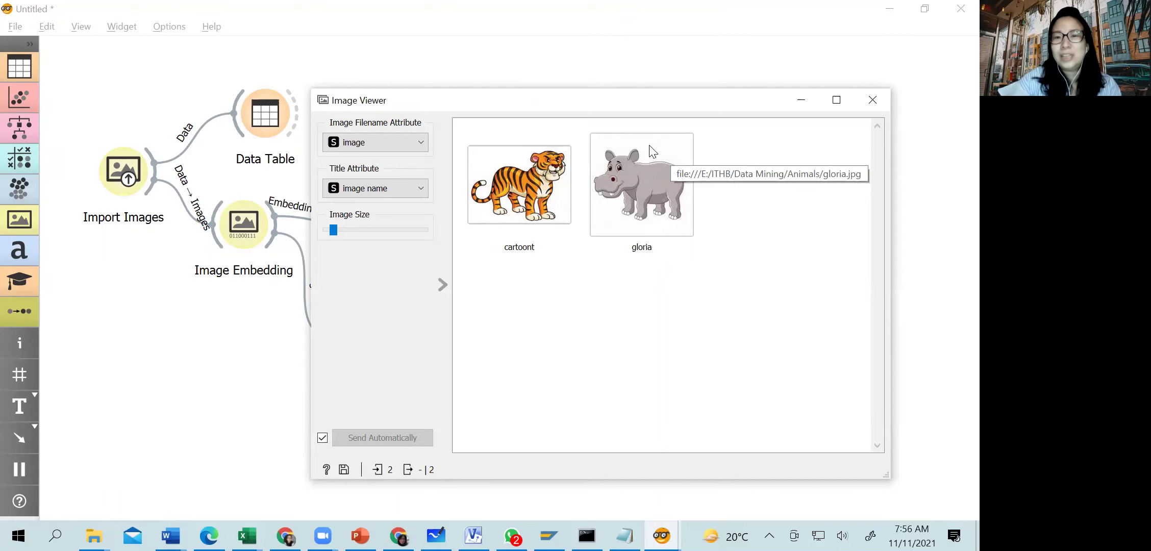
mouse_move(540, 174)
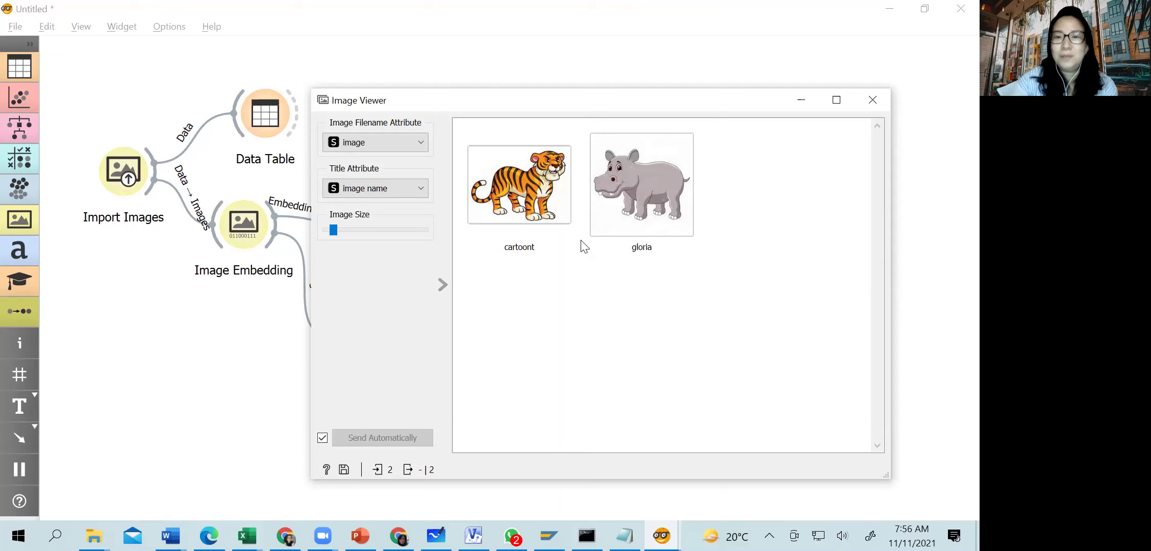
mouse_move(642, 190)
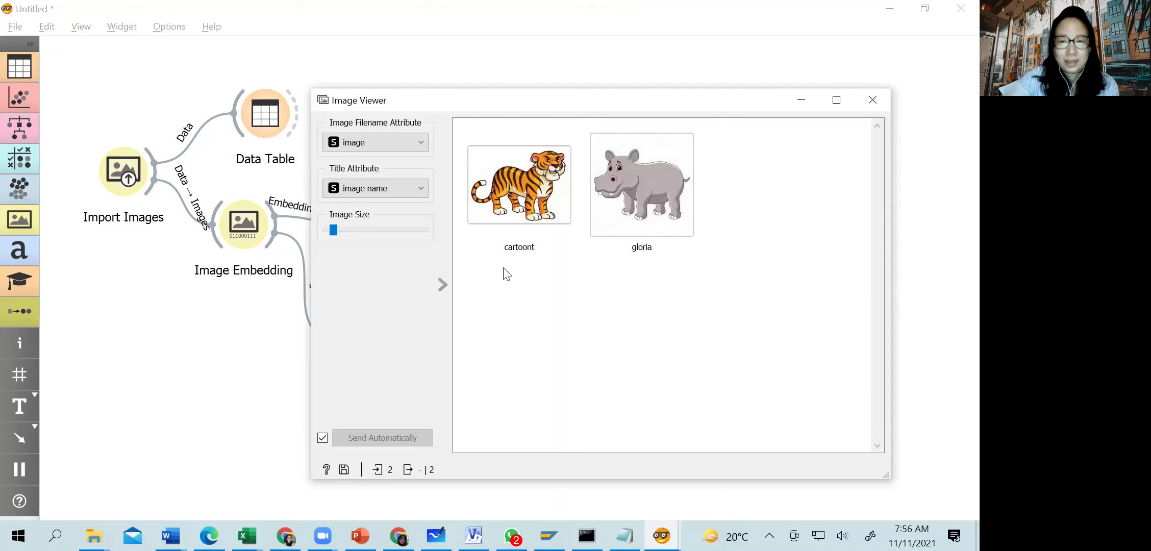
drag(753, 103, 667, 115)
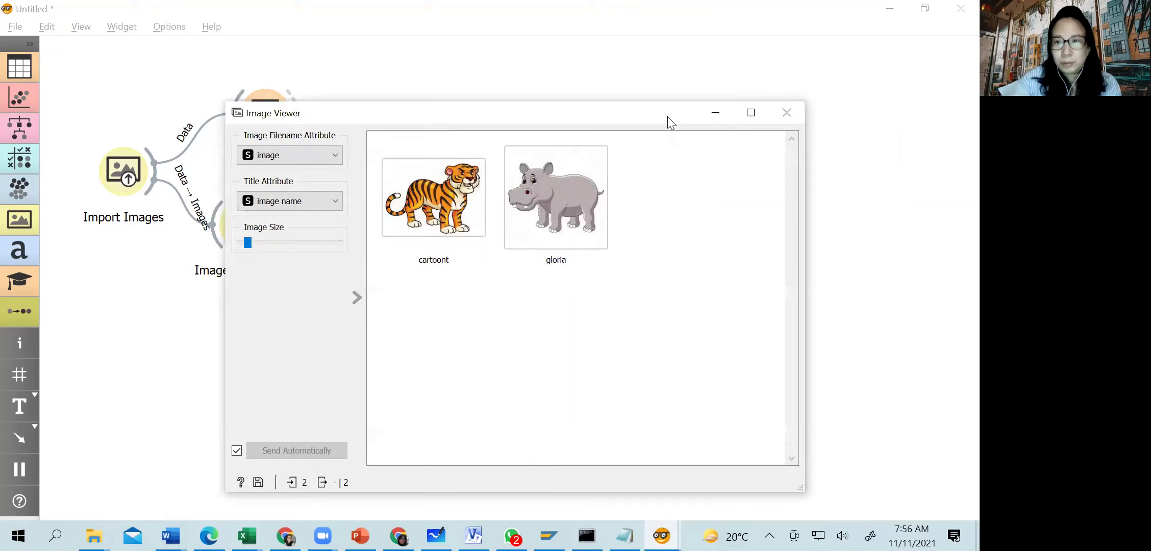
click(786, 113)
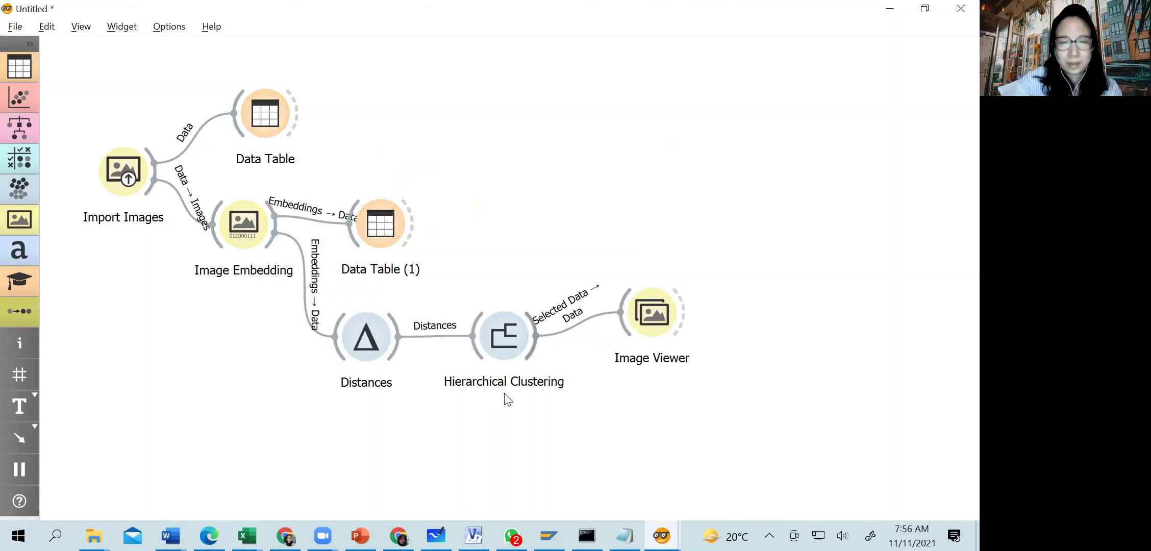
- Switch to the Google Images results in Chrome and search for "hippo" instead of the cartoon version
mouse_move(398, 536)
click(398, 464)
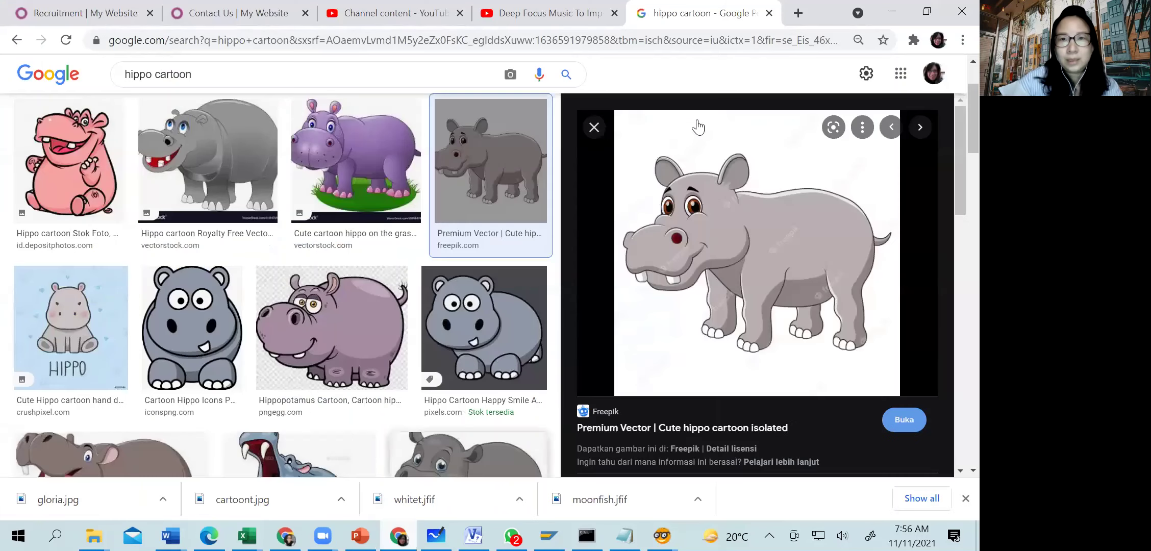
click(213, 75)
key(BackSpace)
key(BackSpace)
key(BackSpace)
key(BackSpace)
key(BackSpace)
key(BackSpace)
key(BackSpace)
key(BackSpace)
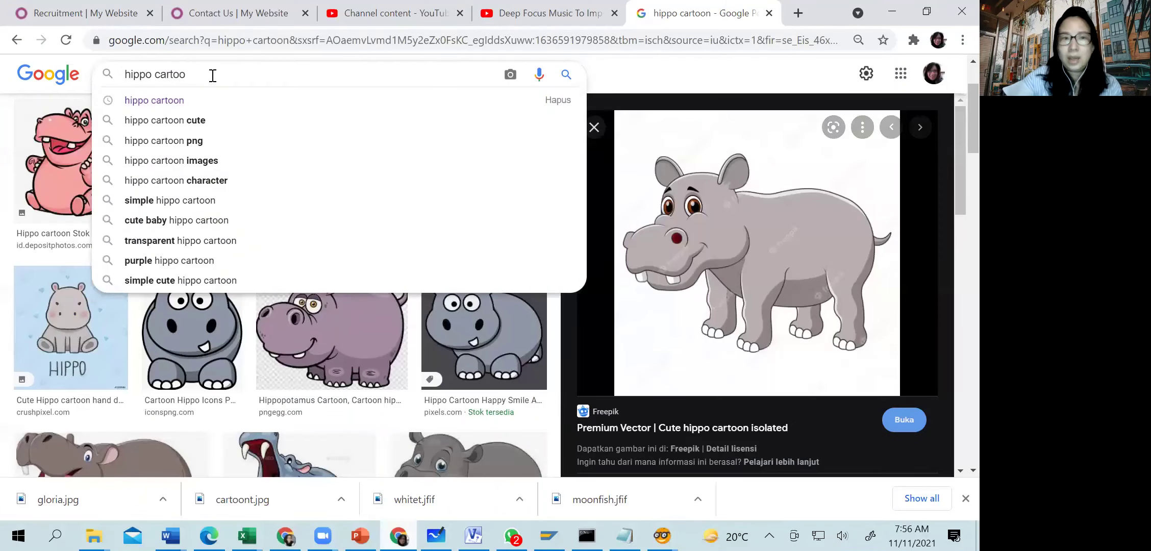
key(Return)
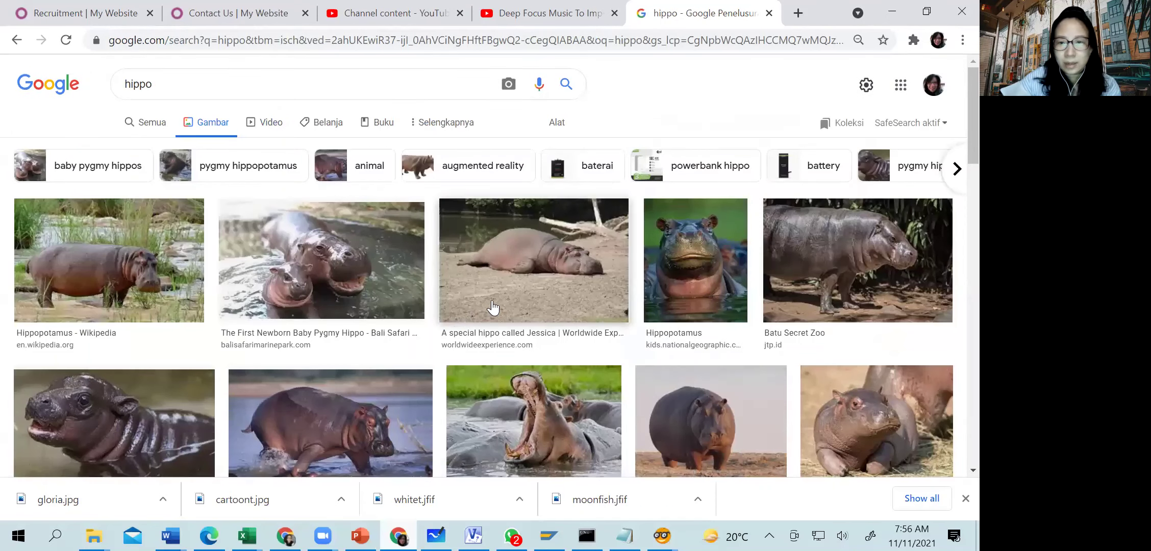
- Save the picture of the hippo with its mouth wide open in water to the Animals folder as openh.jpg
scroll(501, 307, down, 1)
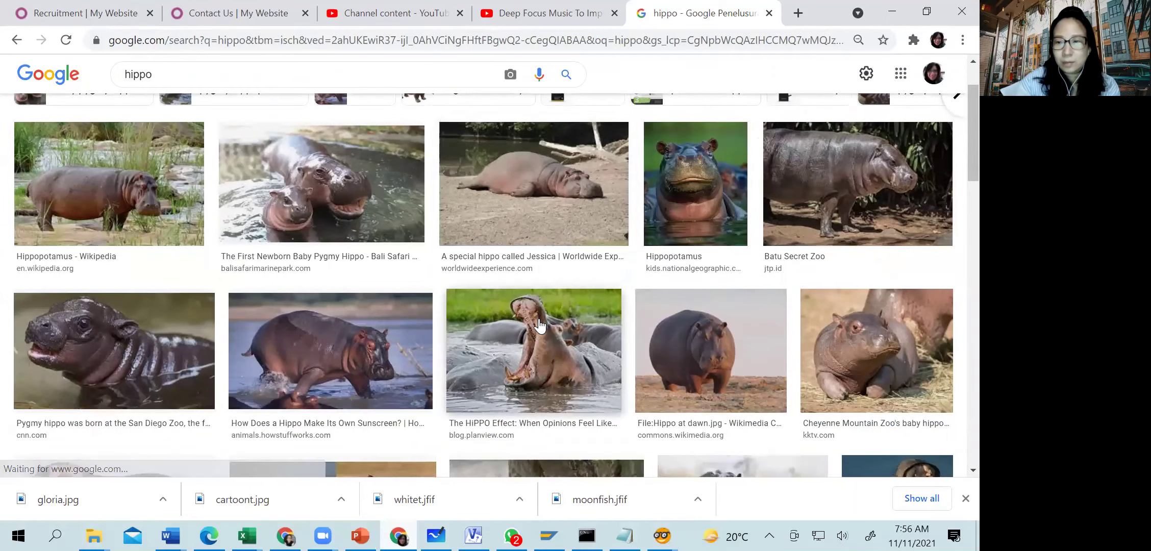
right_click(539, 320)
click(602, 232)
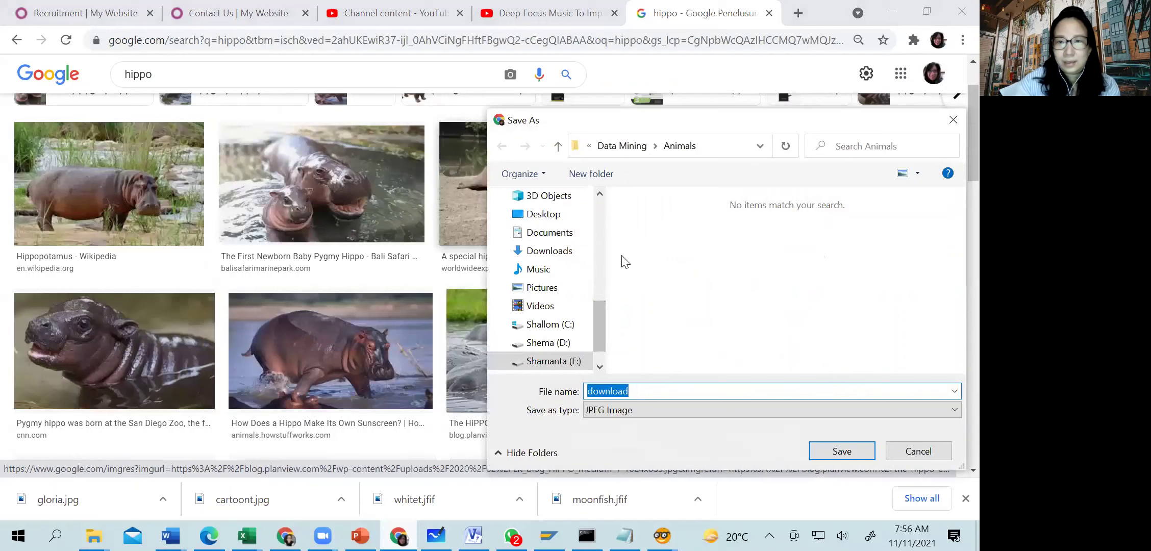
text(op)
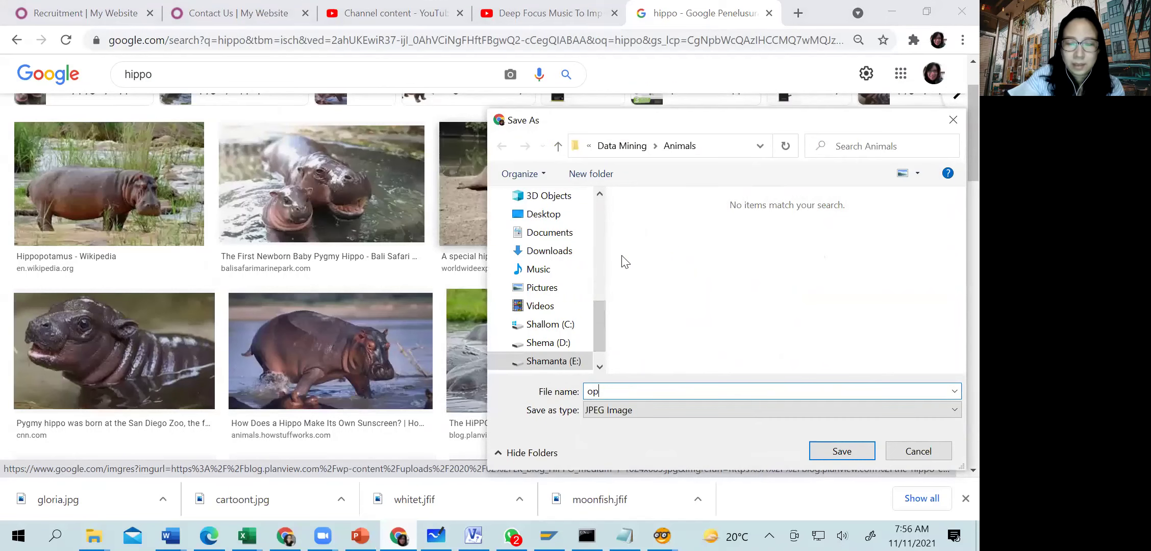
text(enh)
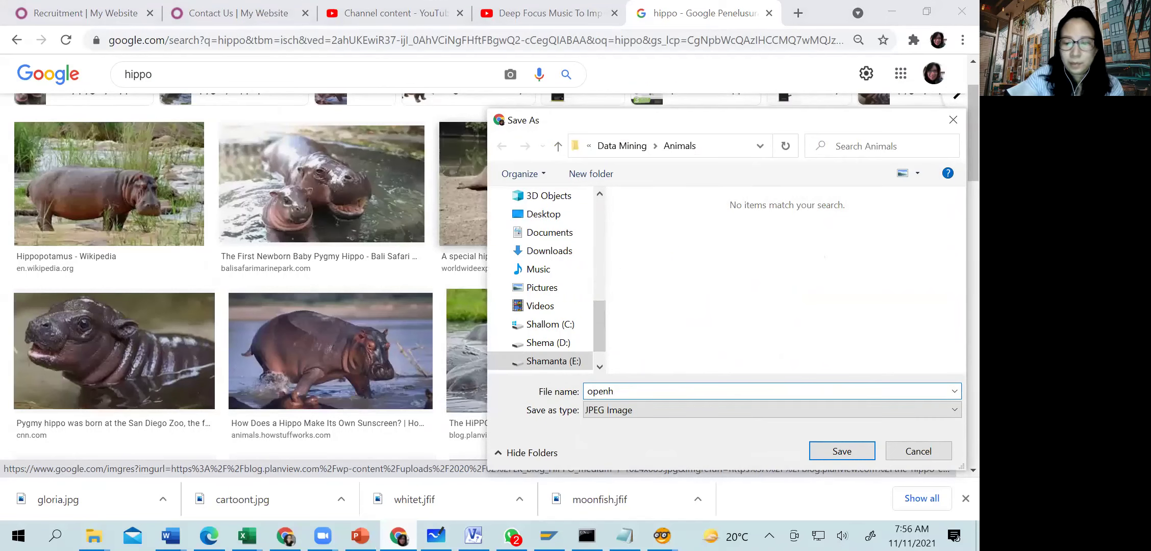
text(.jpg)
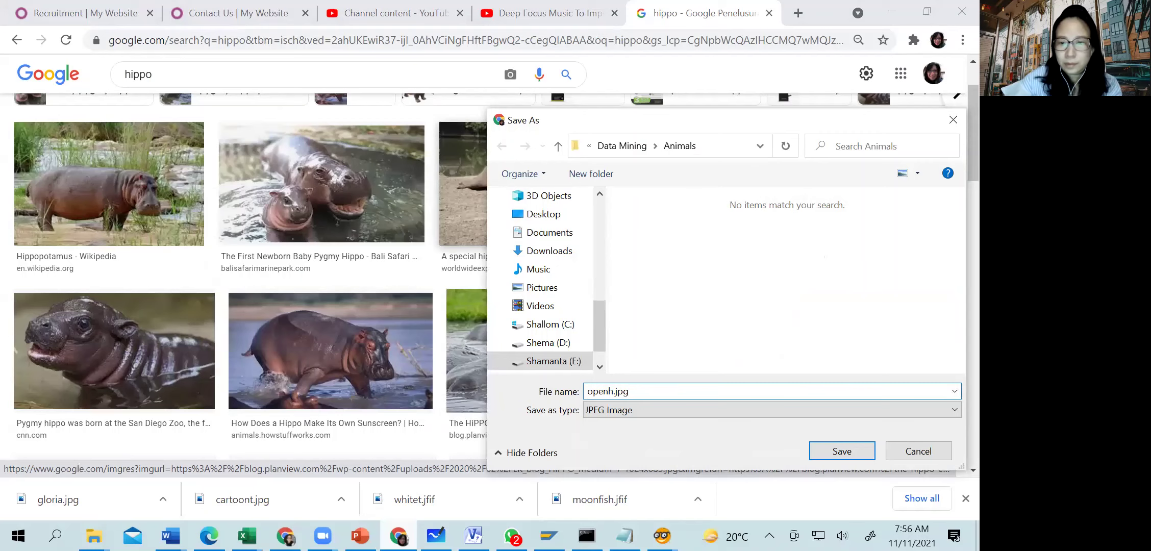
click(615, 390)
text(ippo)
click(837, 451)
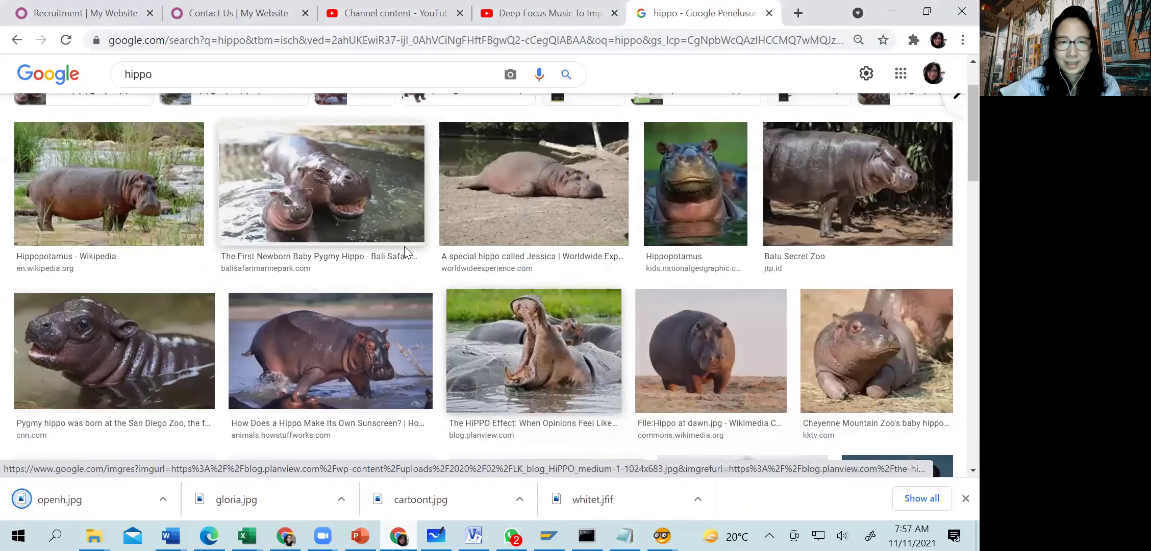
- Save the "Hippo Facts For Kids" picture of a standing hippo to the Animals folder as 3rdh
scroll(414, 216, down, 3)
scroll(414, 217, down, 2)
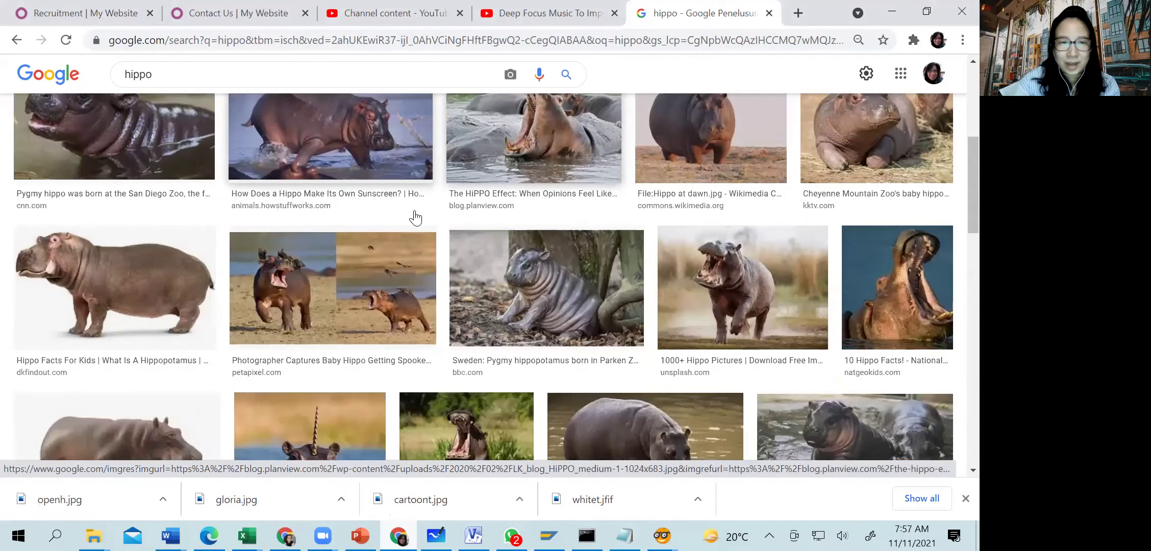
scroll(415, 218, down, 2)
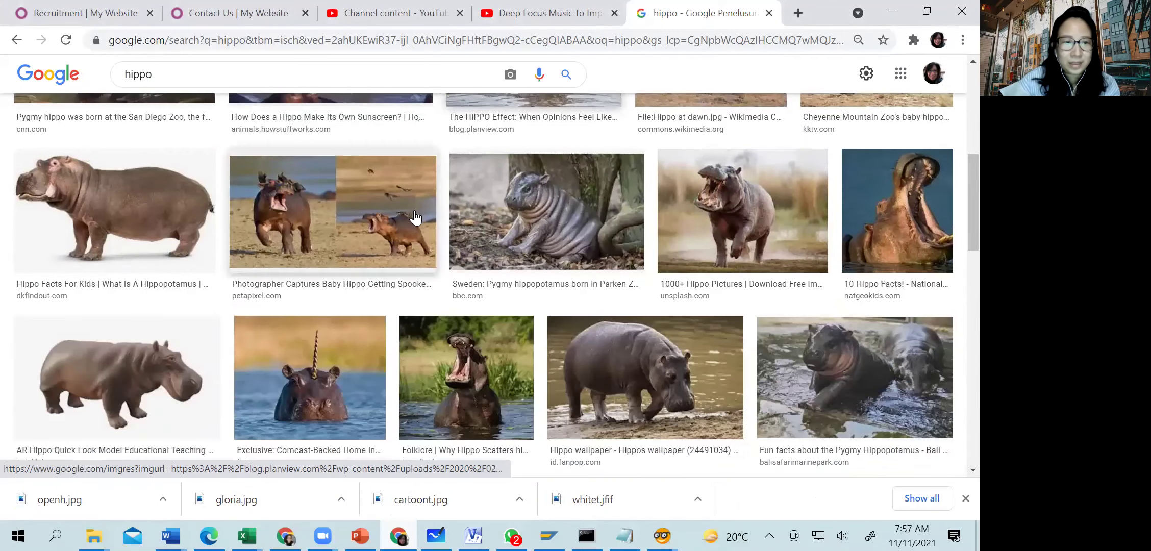
right_click(135, 201)
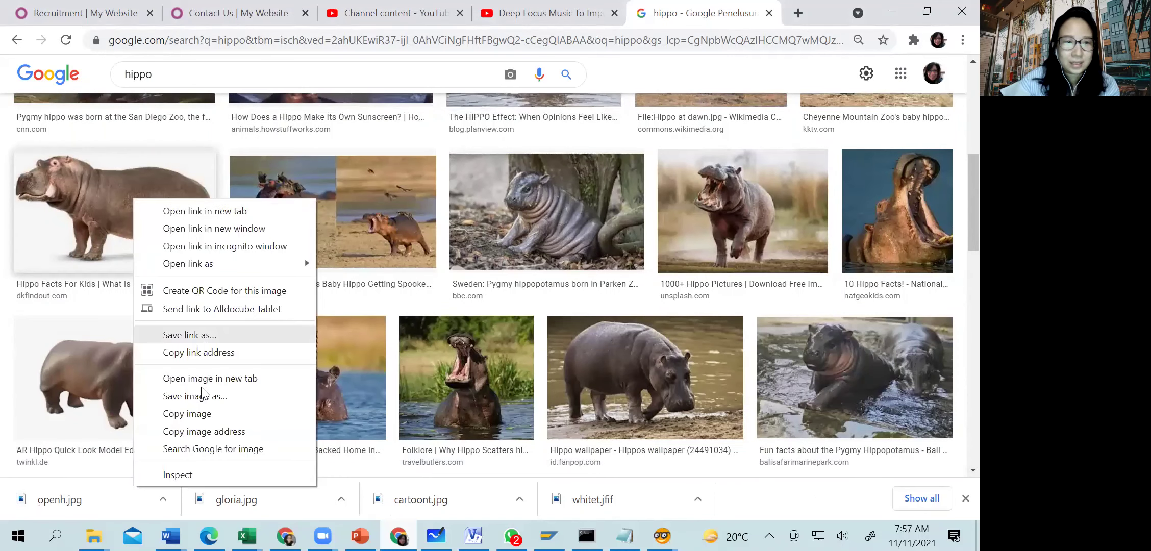
click(200, 402)
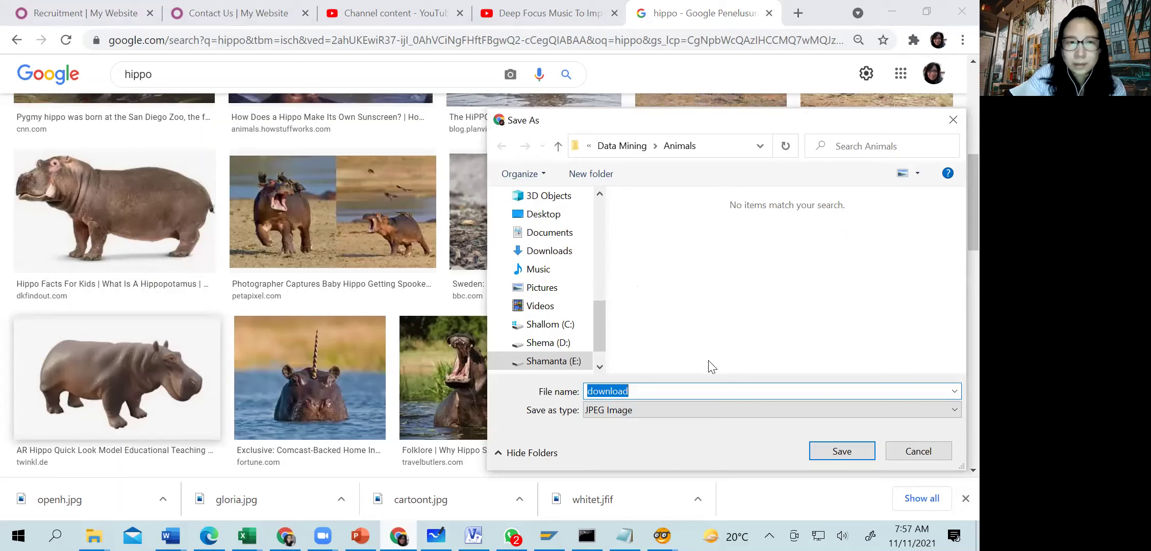
text(3)
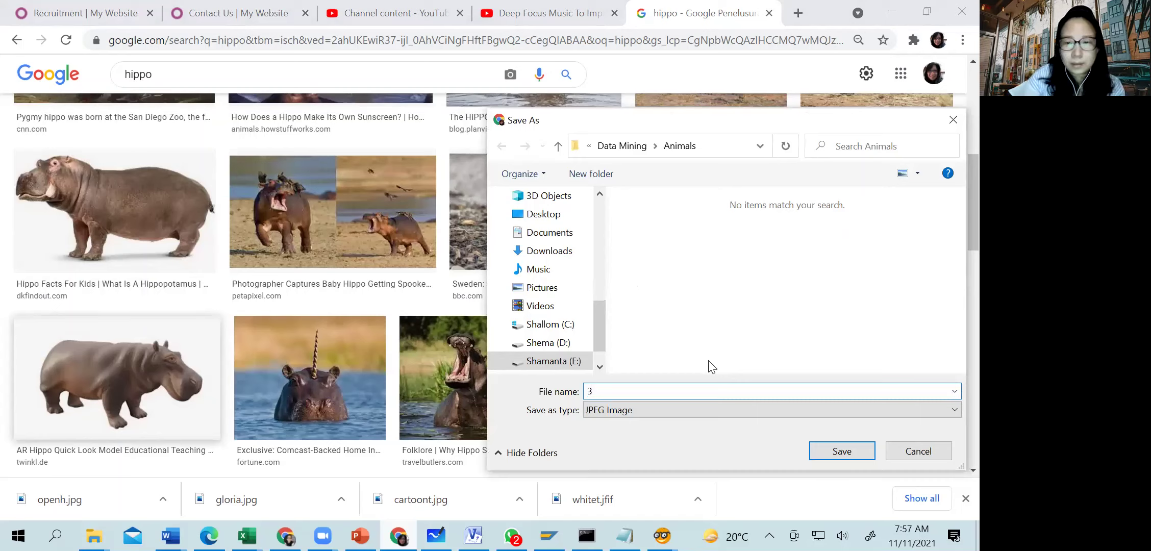
text(rdh)
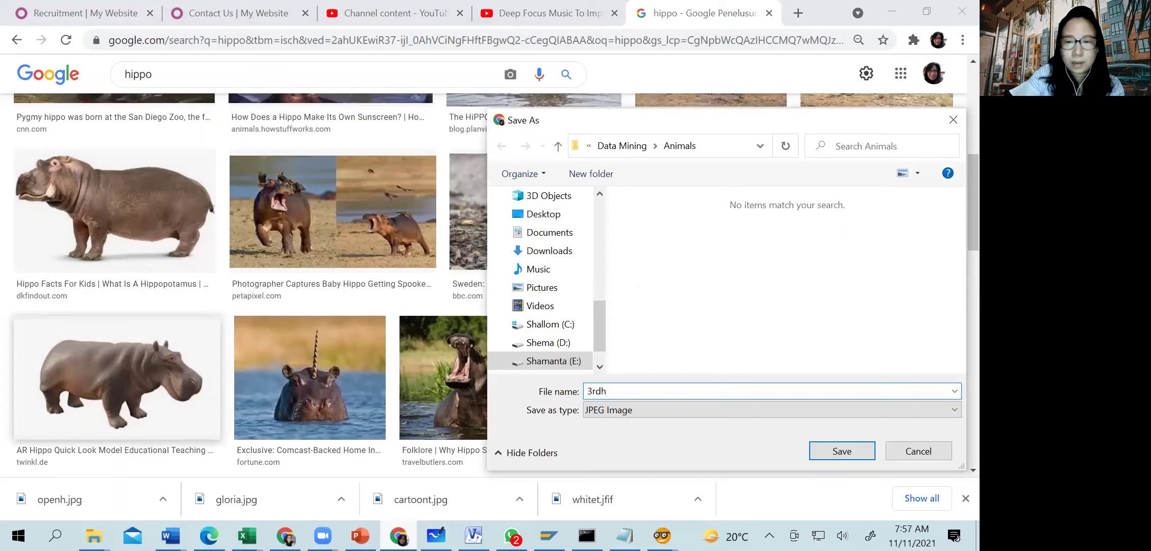
click(831, 452)
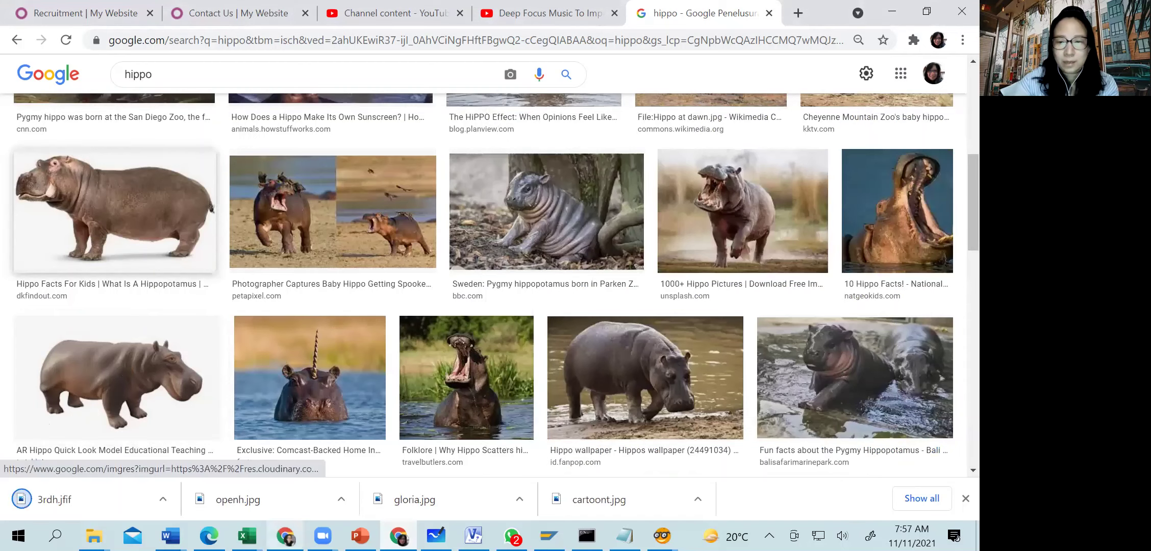
- Open 3rdh from the Animals folder in Photos, save a copy there as 3rdh.jpg, and close Photos
mouse_move(94, 534)
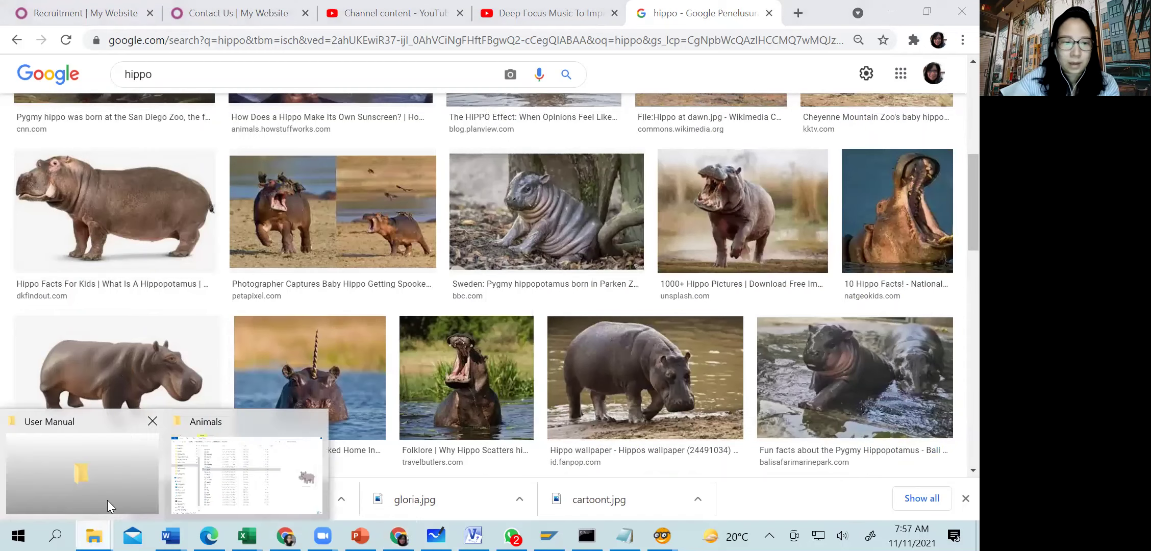
click(225, 462)
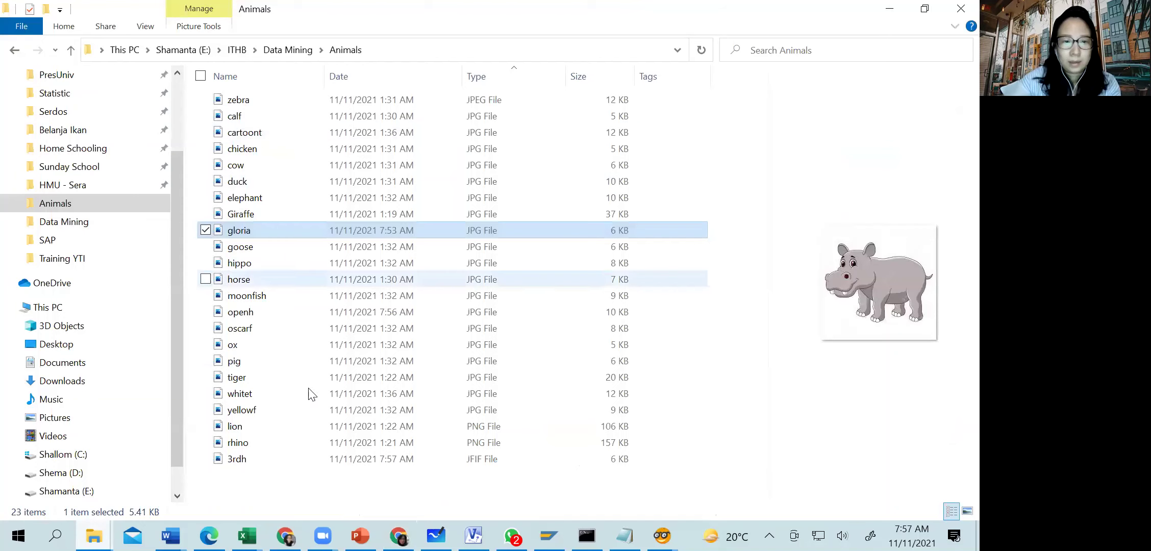
click(270, 458)
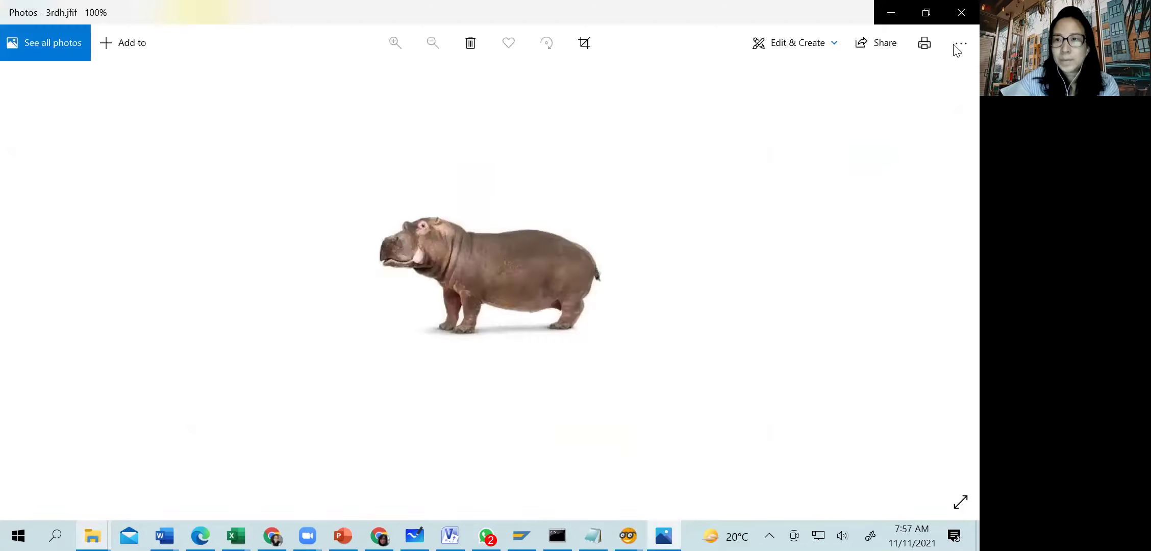
click(955, 46)
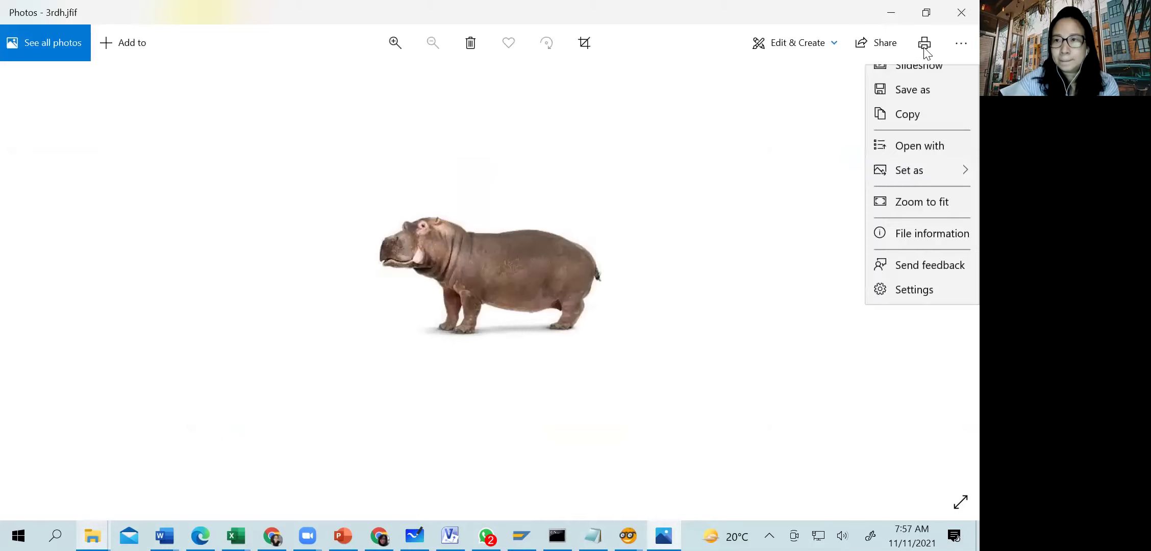
click(924, 98)
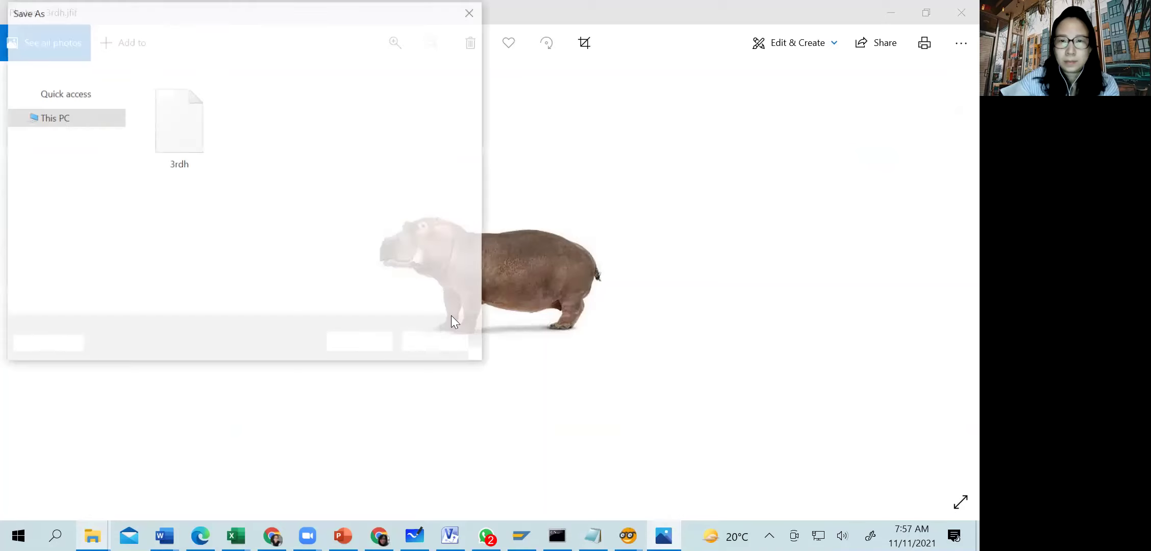
text(.jpg)
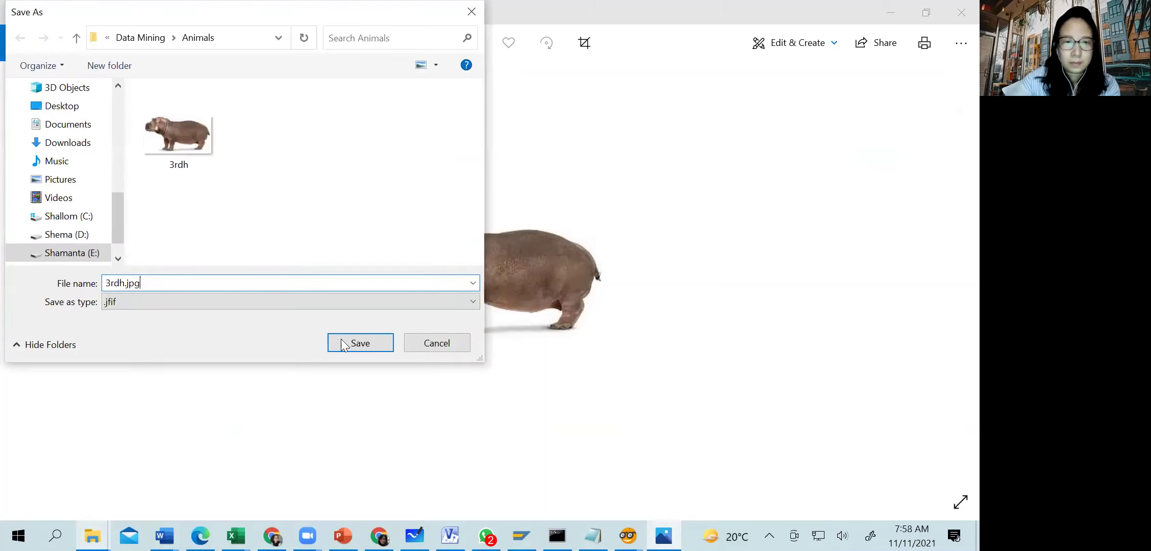
click(359, 343)
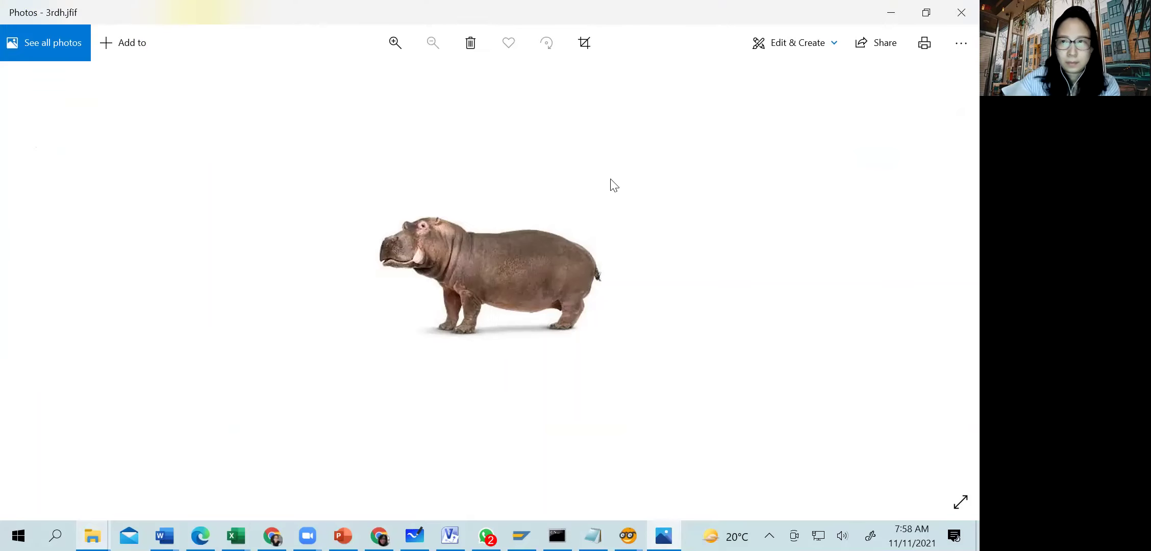
click(959, 13)
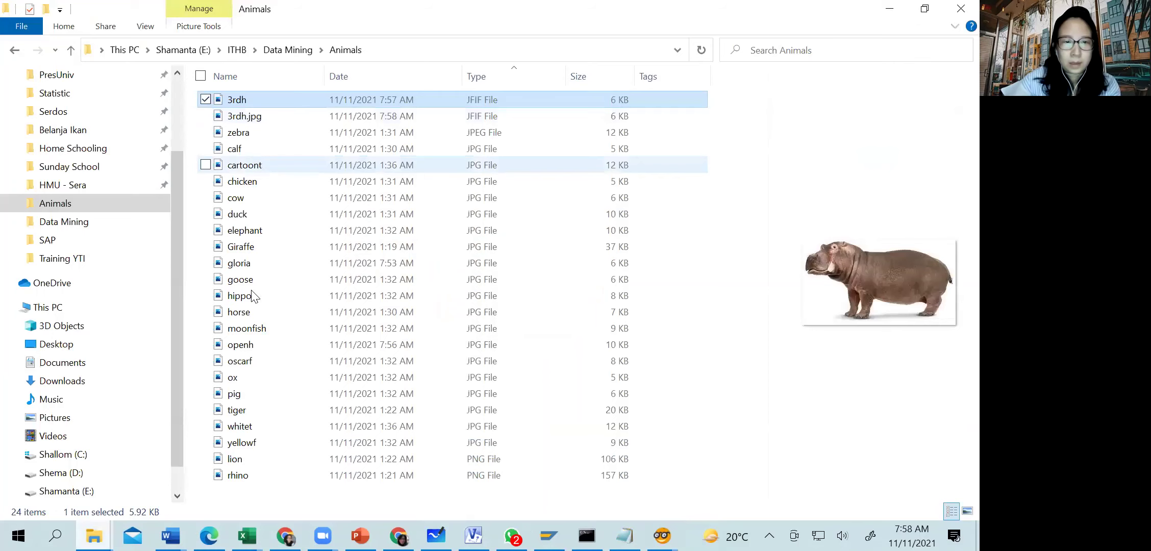
- Delete the gloria picture from the Animals folder, and reload the folder in Orange's Import Images widget
click(259, 264)
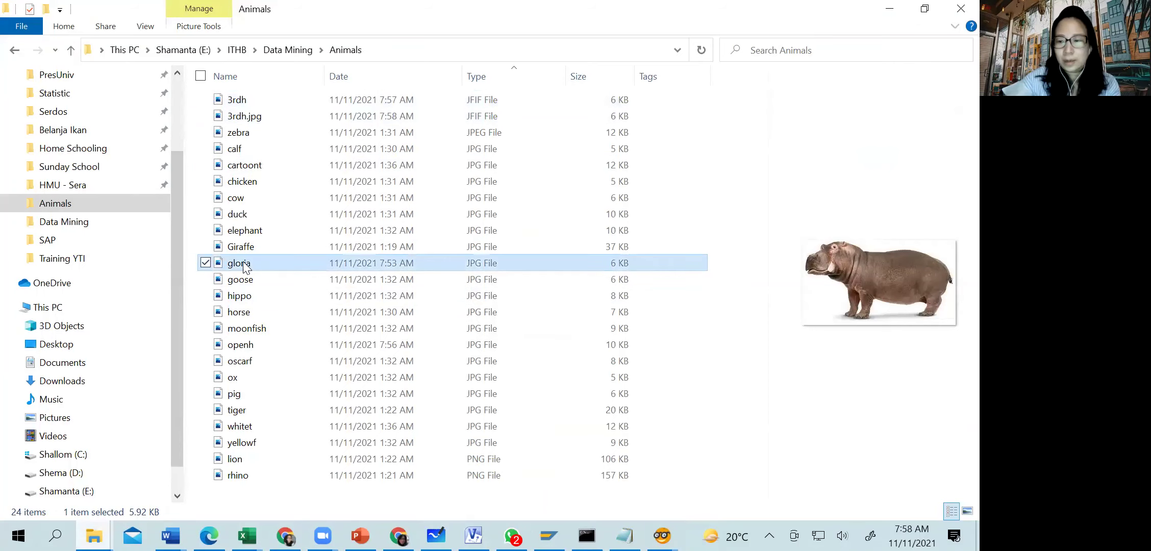
key(Delete)
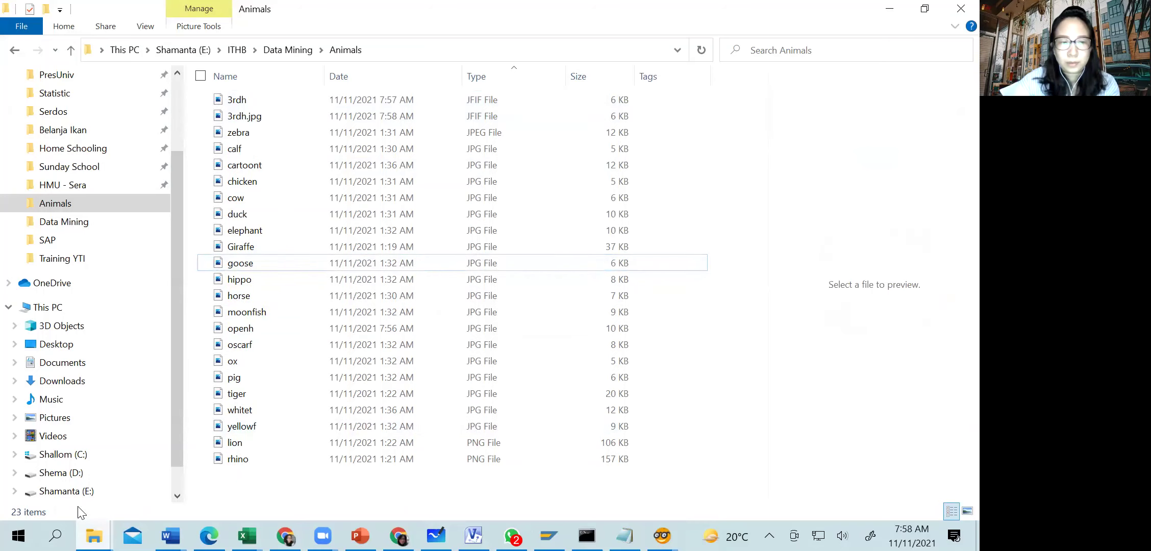
mouse_move(623, 536)
mouse_move(662, 536)
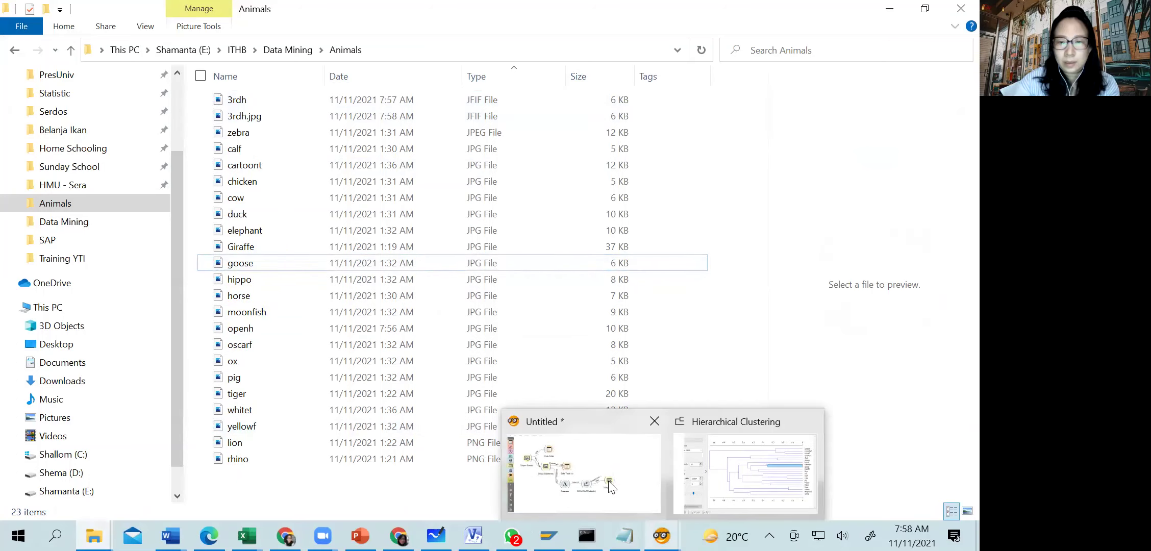
click(610, 485)
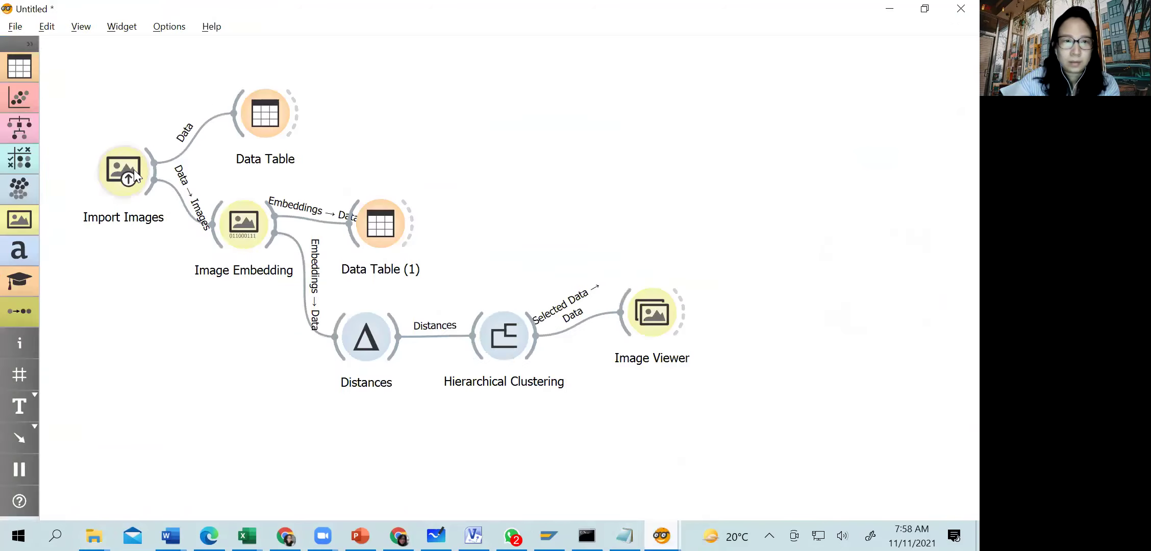
double_click(124, 174)
click(574, 221)
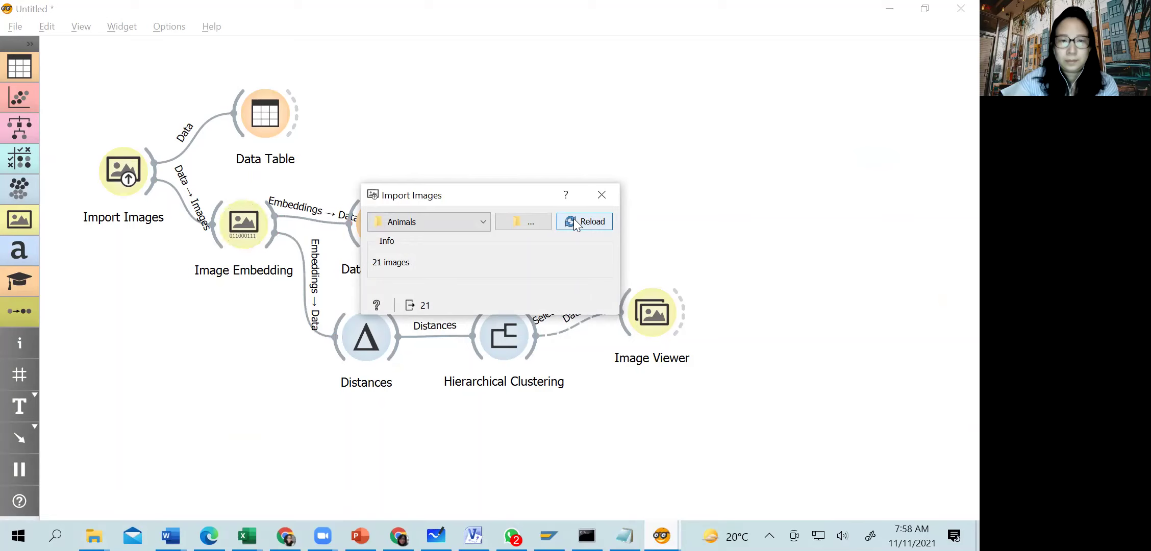
click(602, 195)
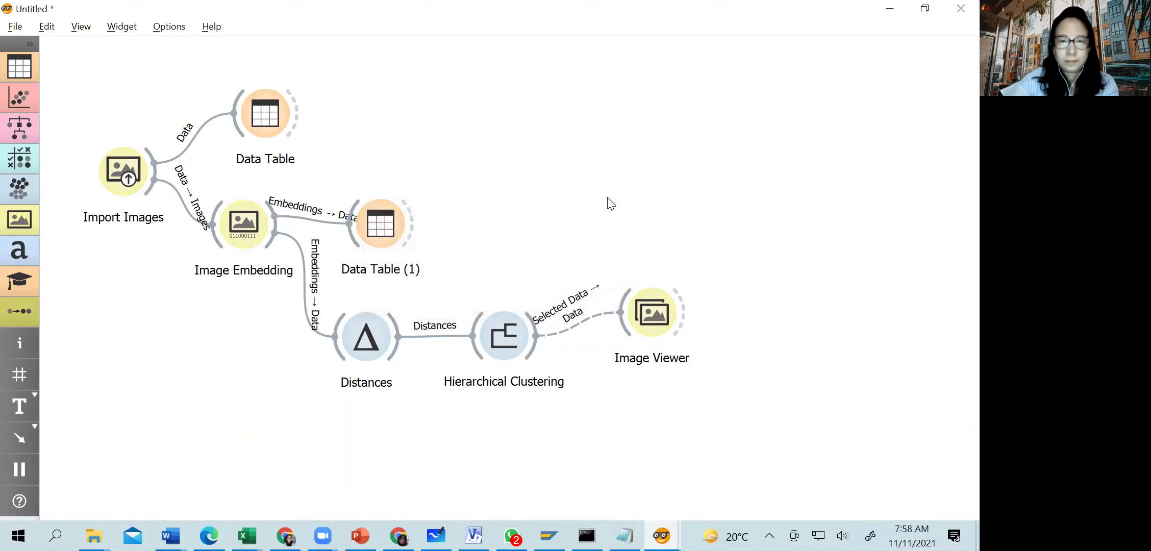
- Select the cluster joining hippo and openh in the Hierarchical Clustering dendrogram, and close the widget
double_click(508, 320)
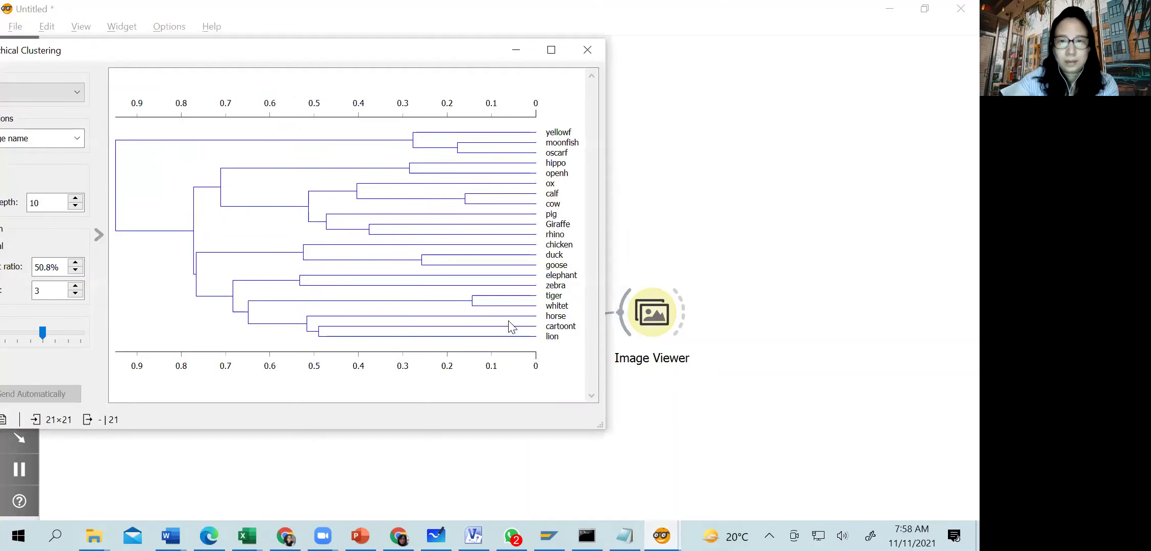
click(514, 173)
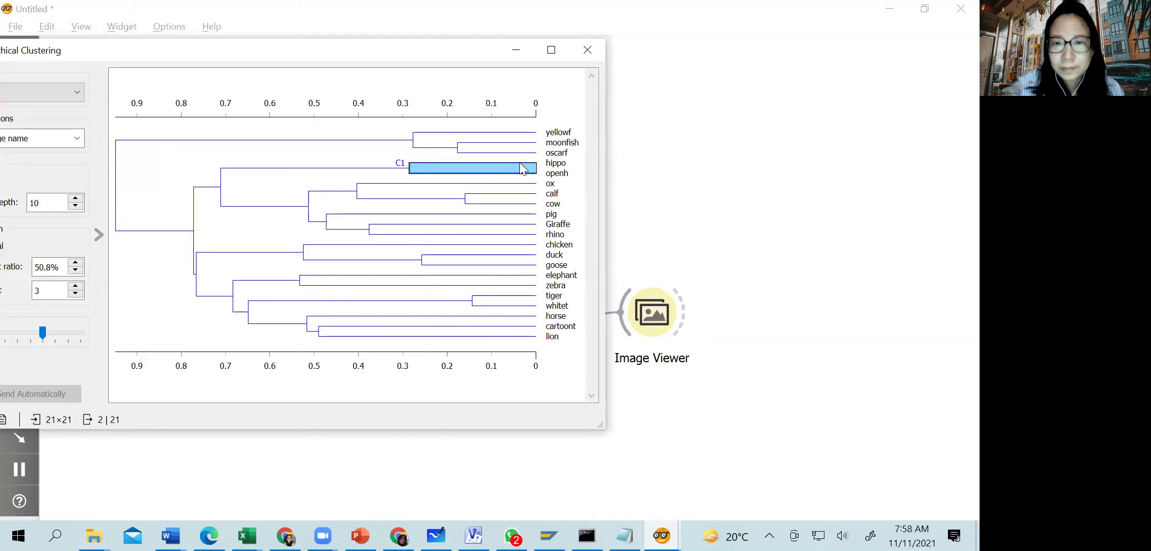
click(589, 48)
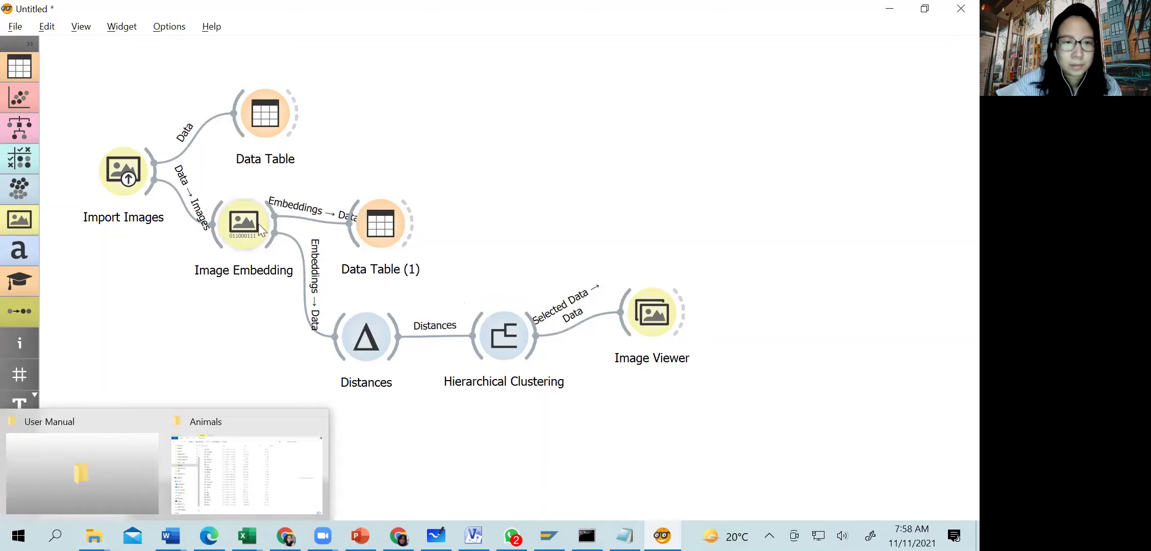
- Check the imported image list in the first Data Table and the settings of Image Embedding, closing both
double_click(265, 115)
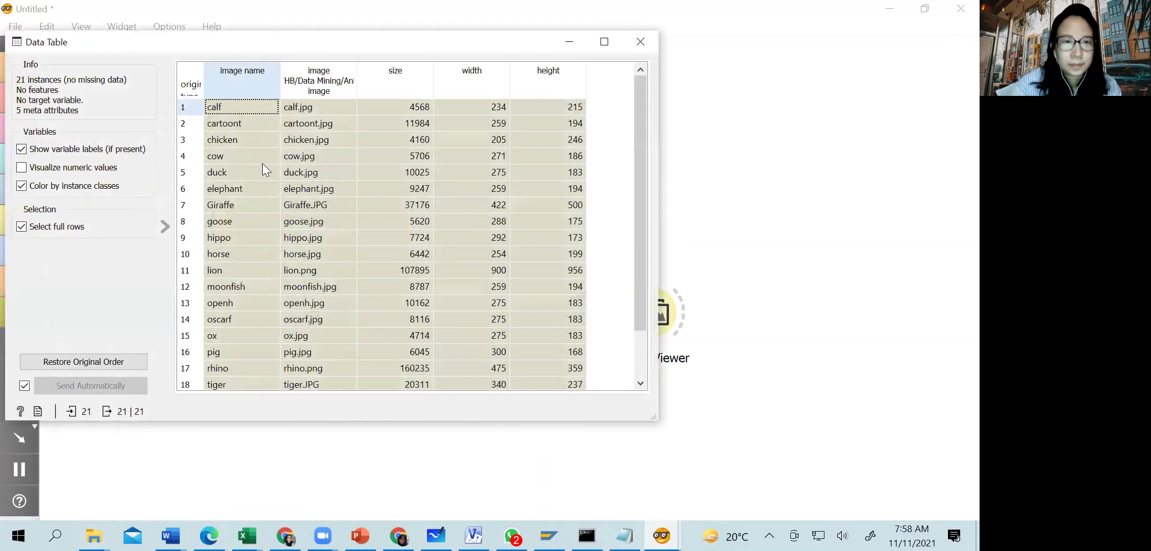
scroll(268, 203, down, 1)
scroll(268, 203, up, 1)
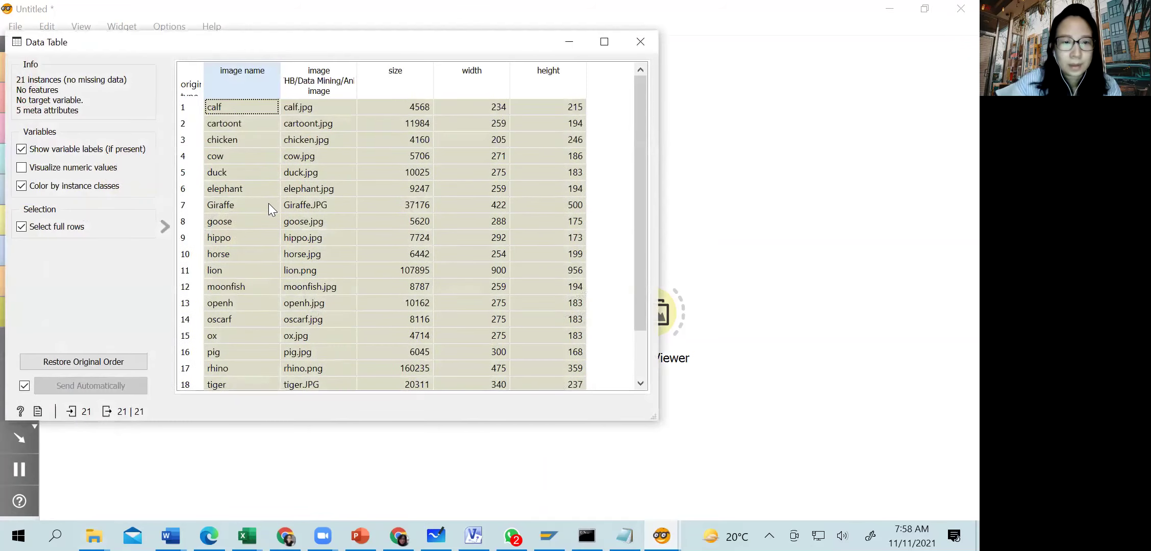
click(640, 42)
double_click(243, 223)
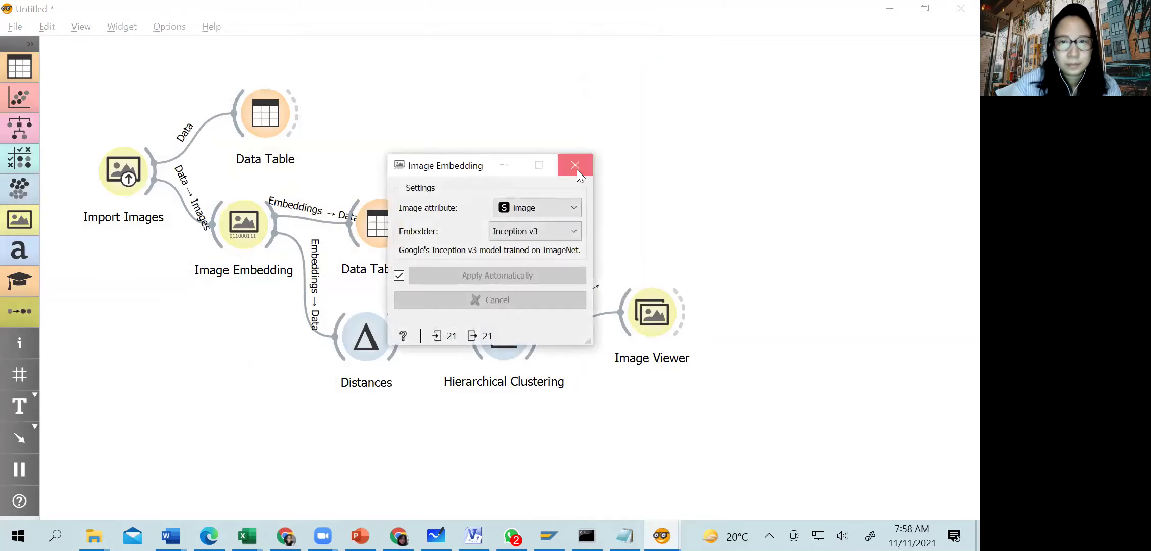
click(575, 165)
- Reselect the Animals folder as the source in the Import Images widget and reload its images
double_click(114, 154)
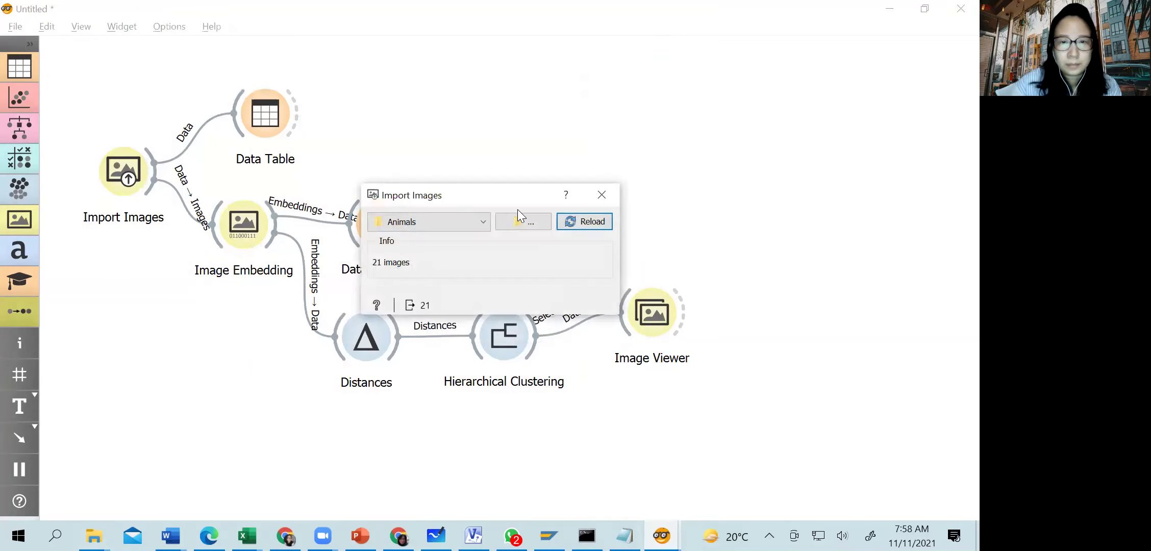
click(485, 220)
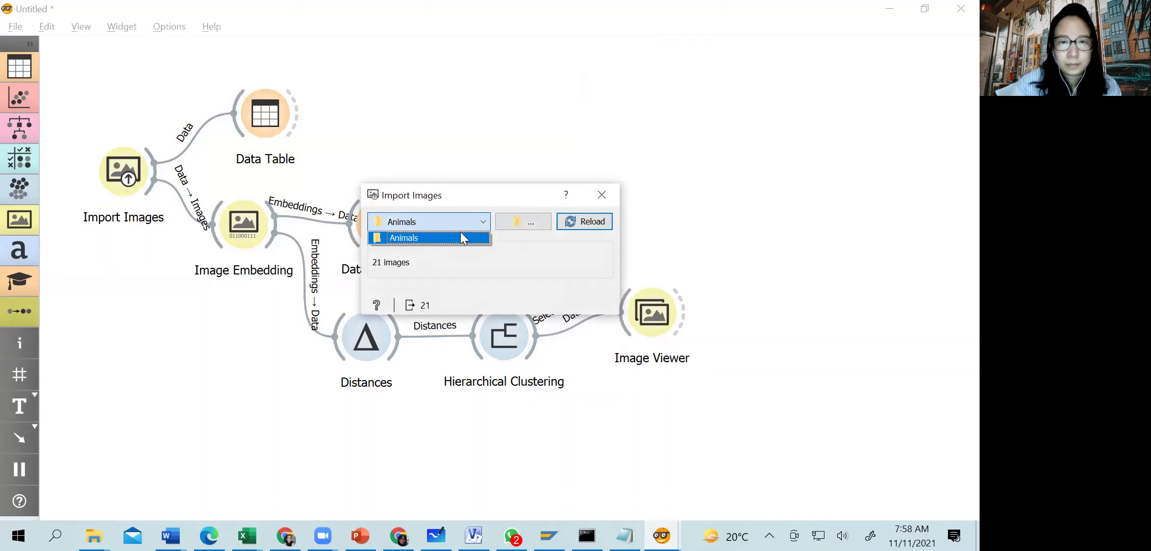
click(528, 219)
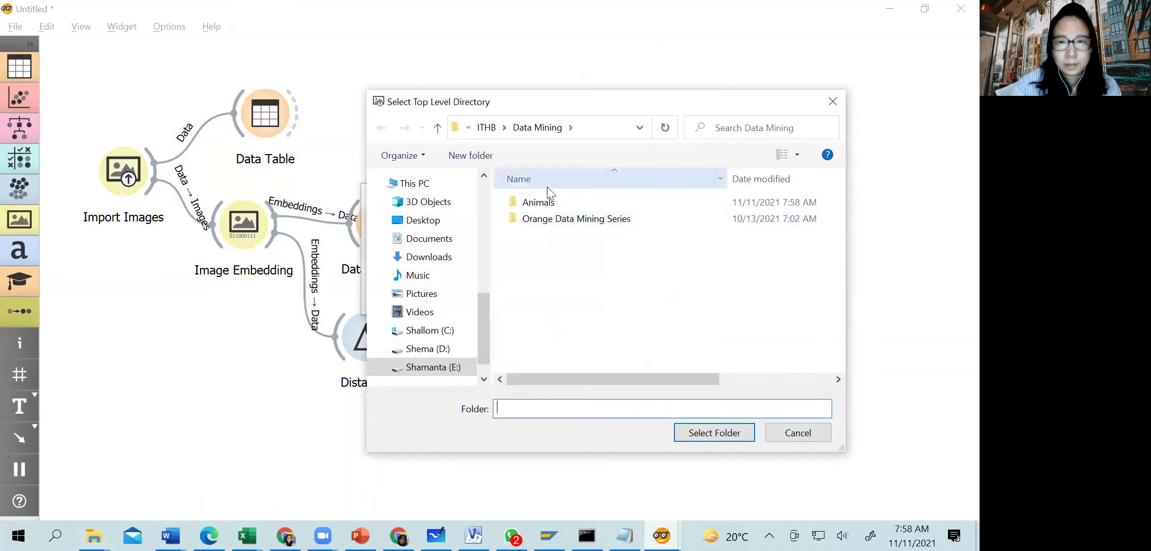
double_click(538, 199)
click(711, 438)
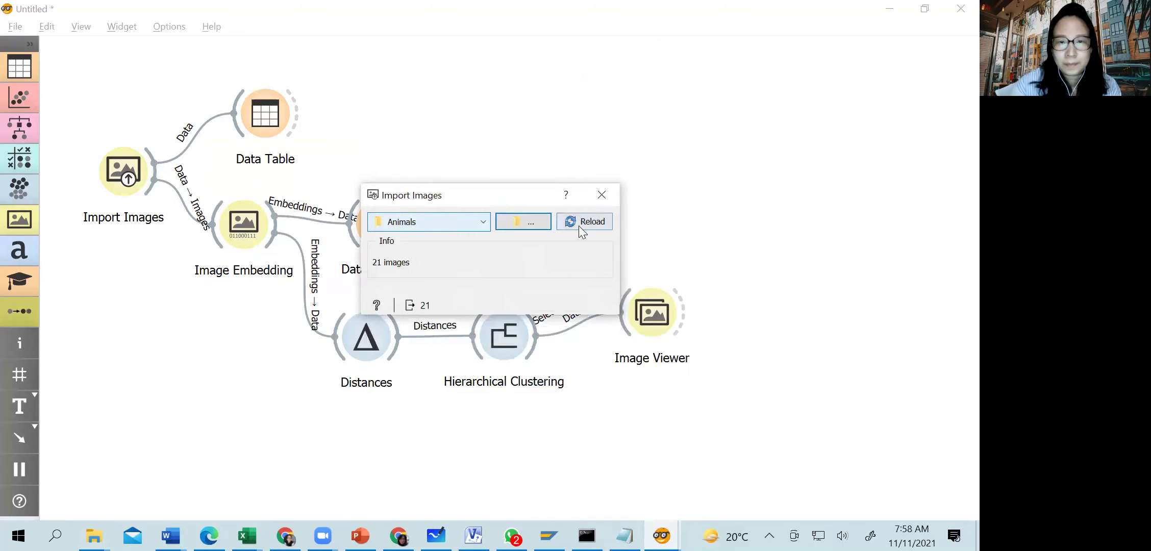
click(578, 226)
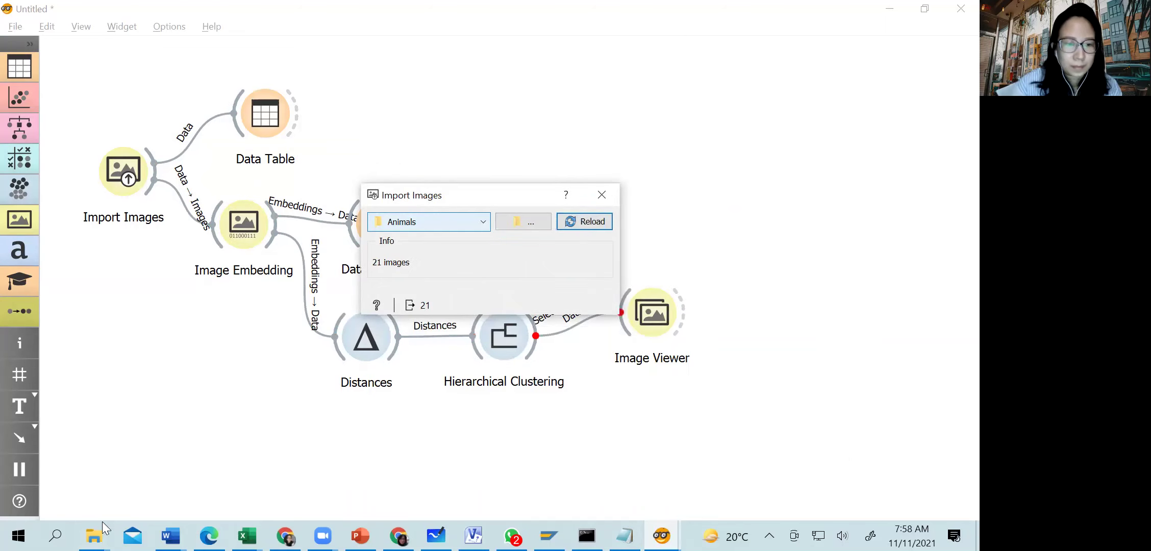
- Switch to File Explorer, open 3rdh from the Animals folder in Photos, save a copy there as .jpg type, and close Photos
mouse_move(94, 535)
click(245, 459)
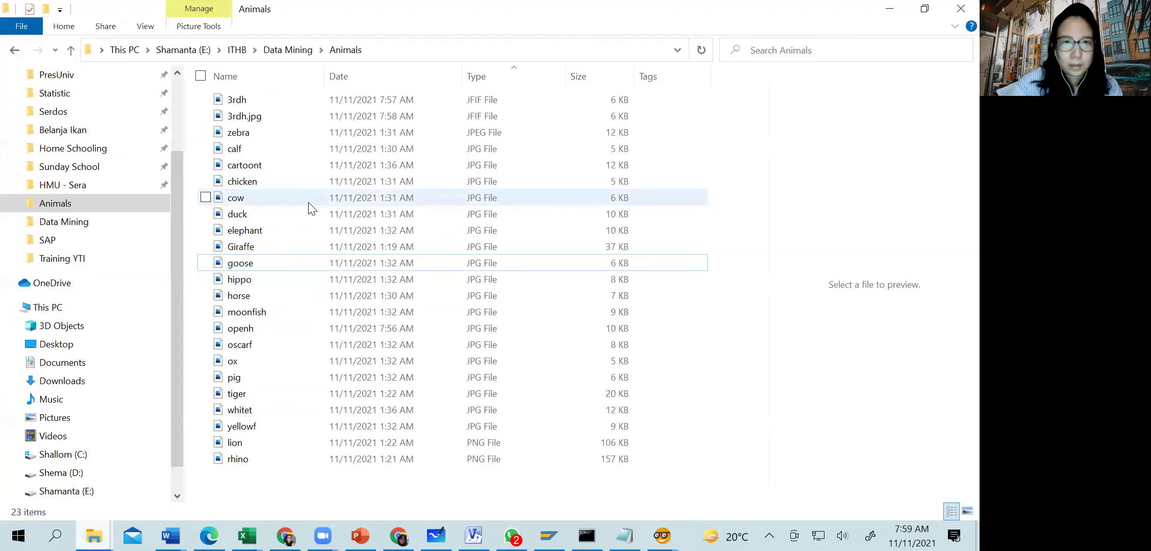
click(313, 114)
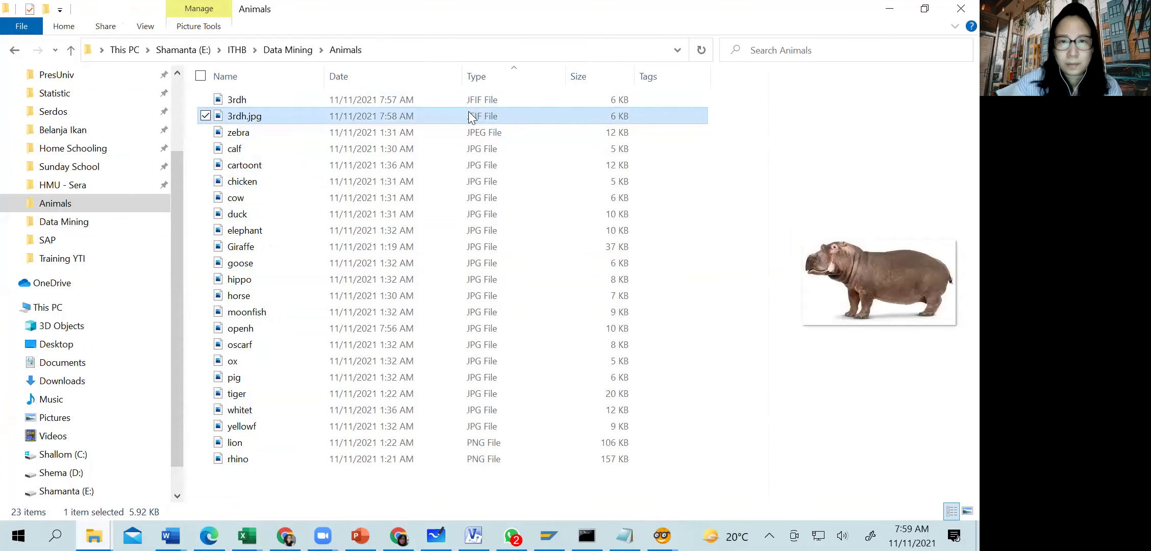
double_click(257, 103)
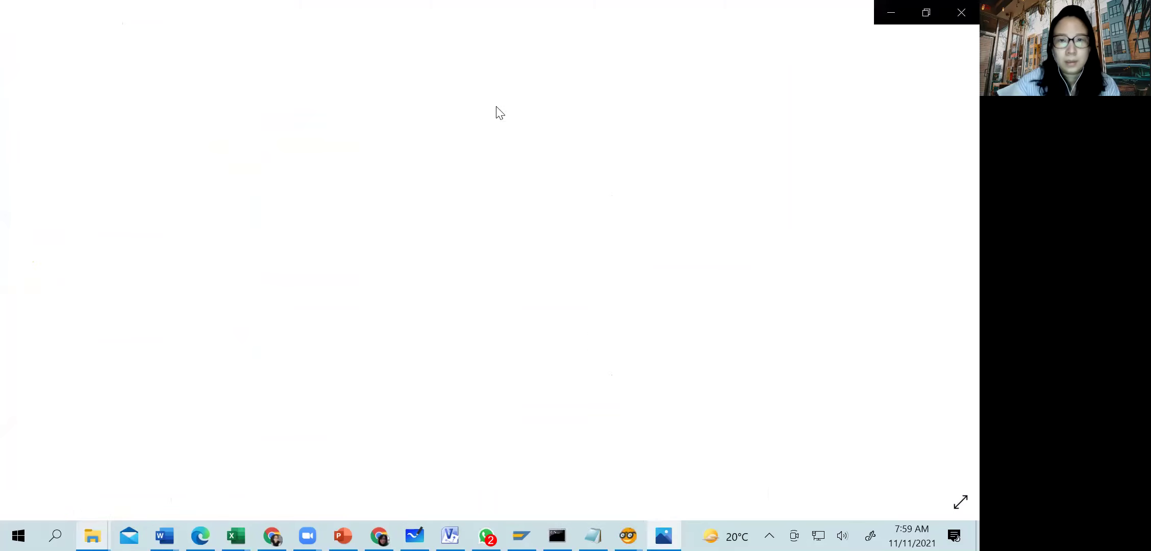
click(961, 43)
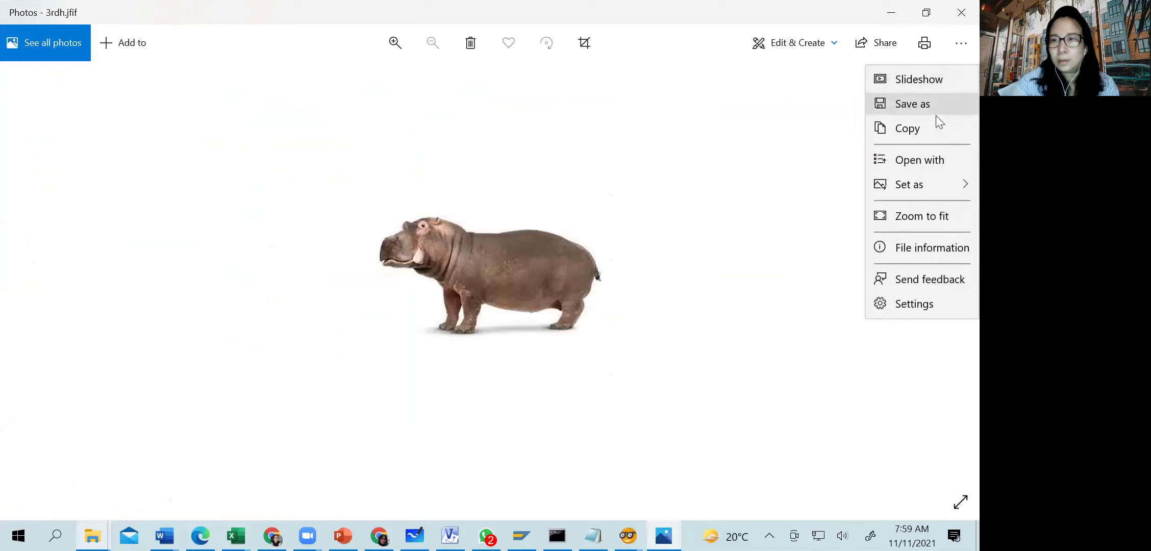
click(938, 118)
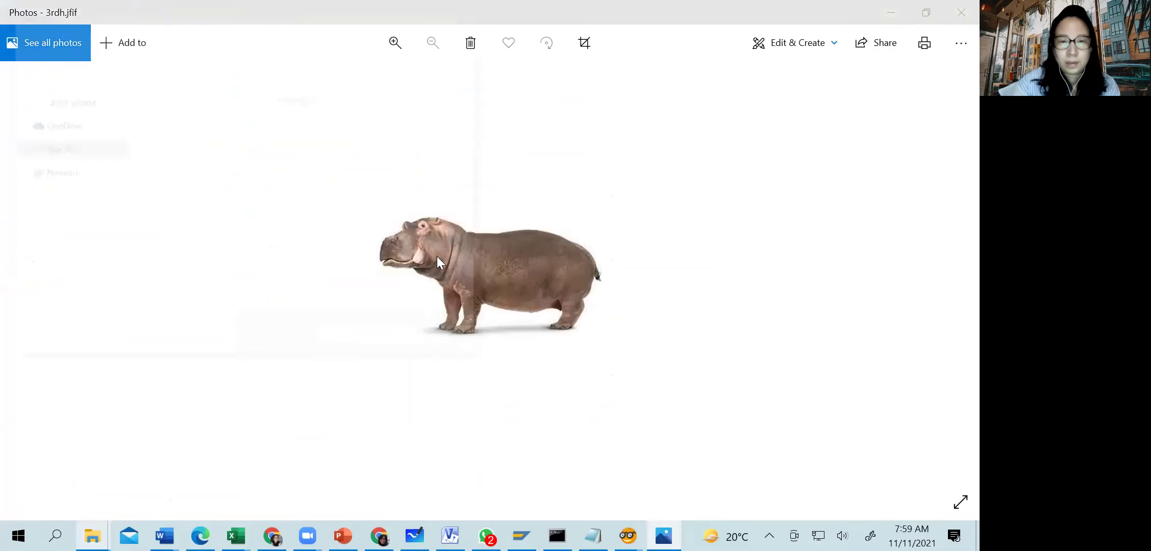
click(155, 301)
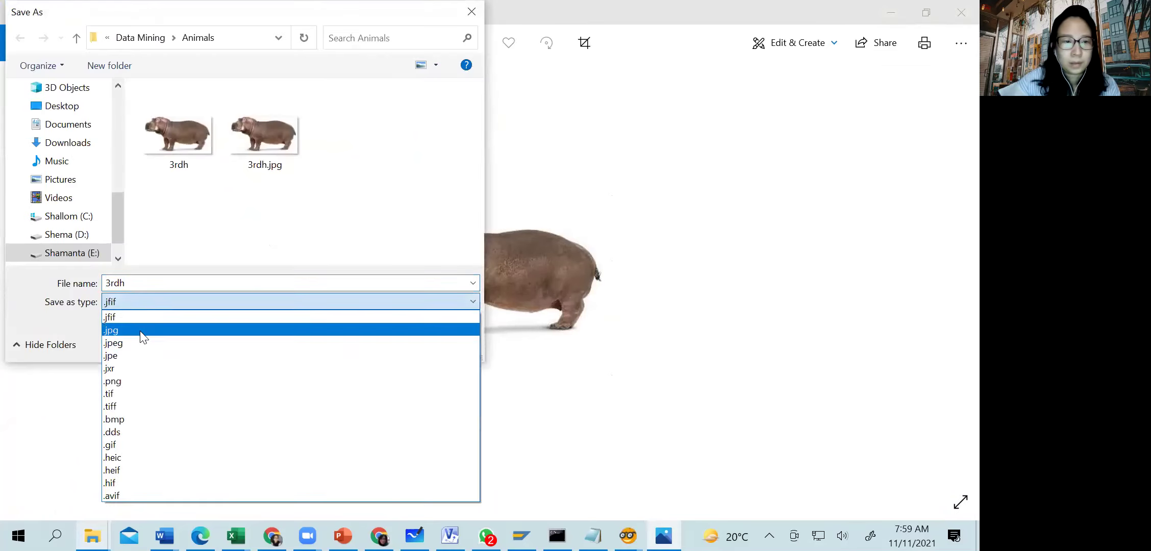
click(139, 331)
click(342, 343)
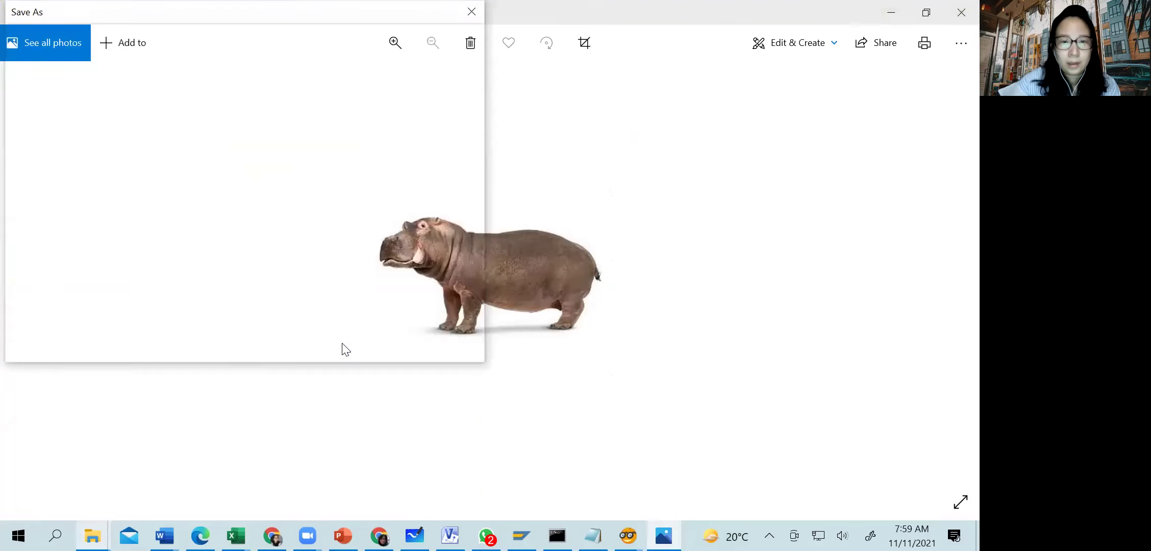
click(955, 3)
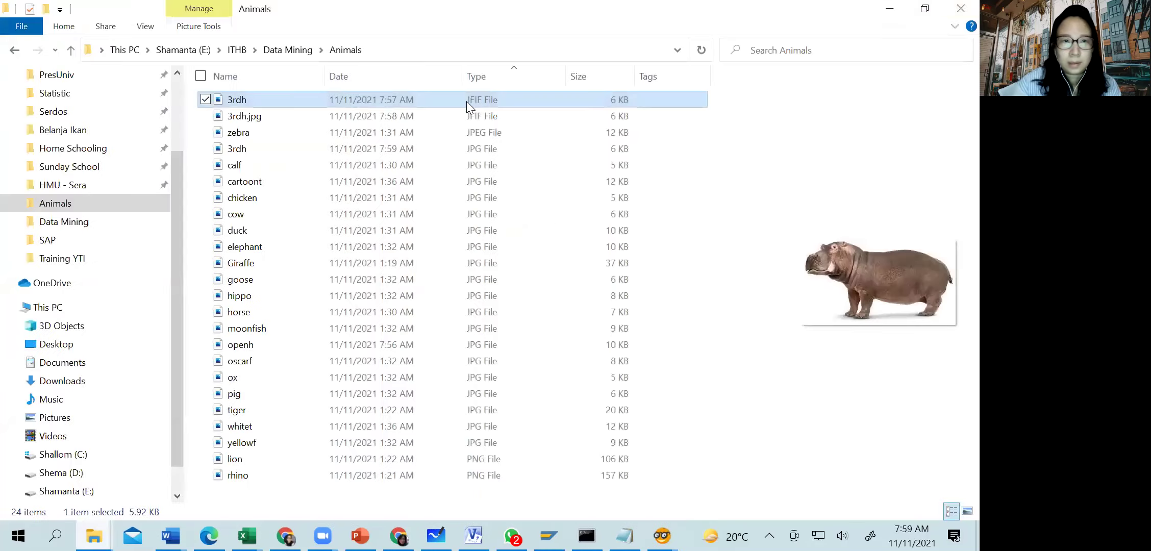
- Delete the two JFIF files, 3rdh and 3rdh.jpg, from the Animals folder, and reload the folder in Orange's Import Images widget
ctrl+click(251, 116)
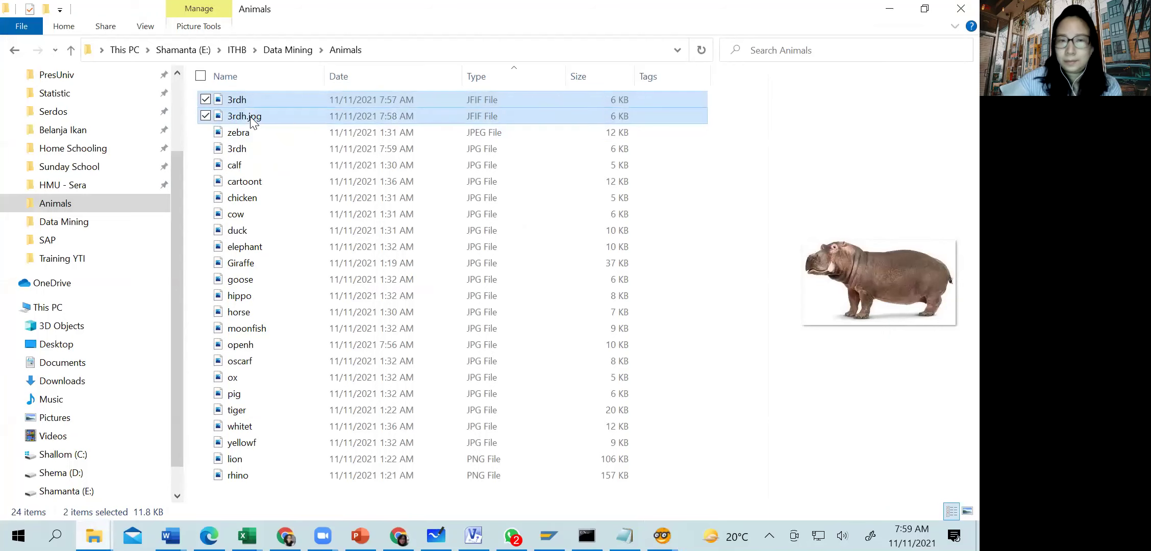
key(Delete)
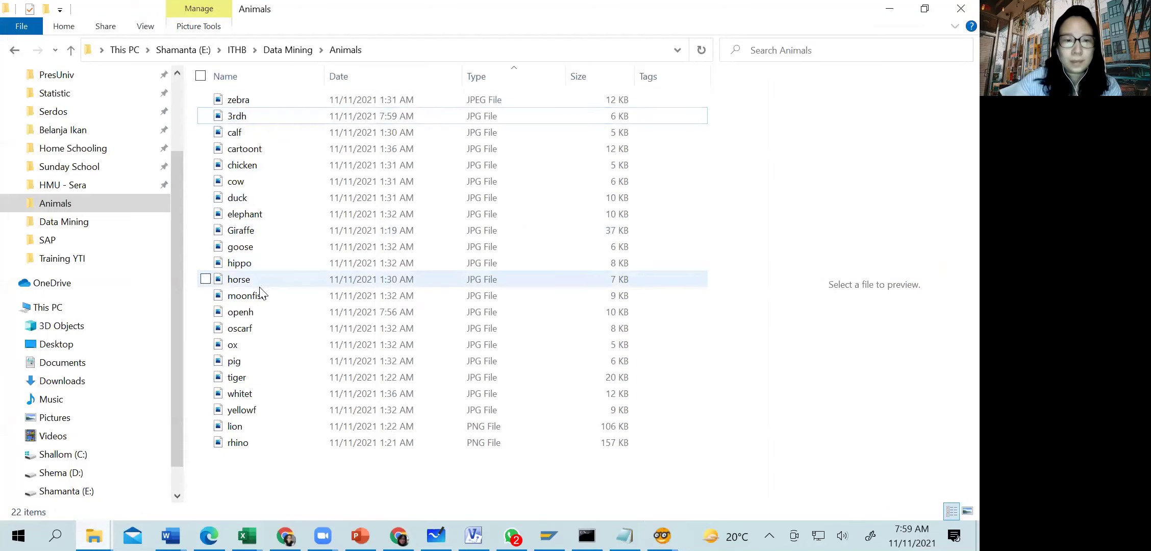
click(259, 117)
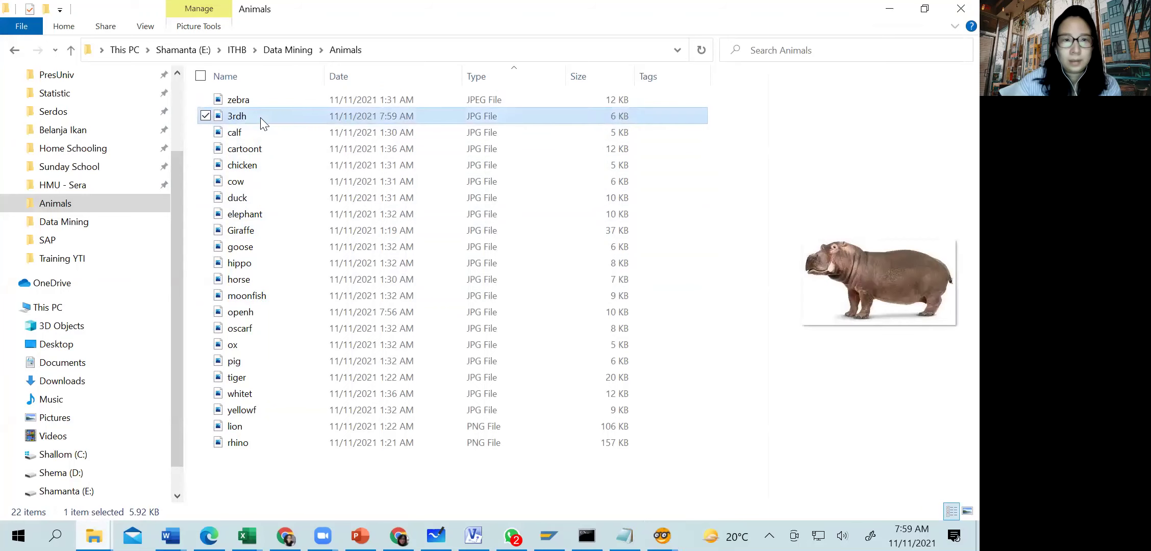
key(alt+Tab)
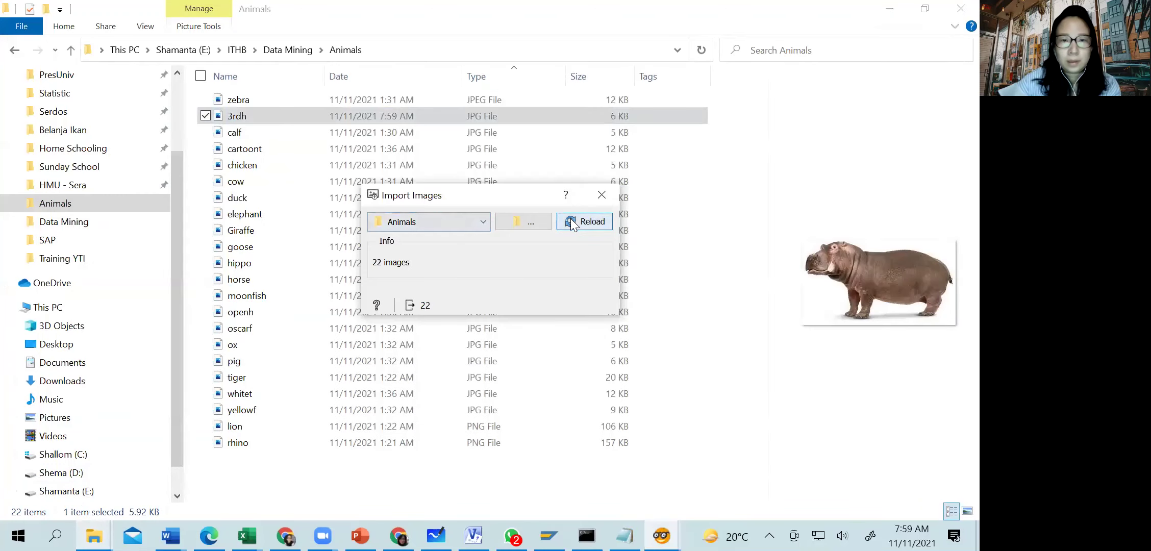
key(alt+Tab)
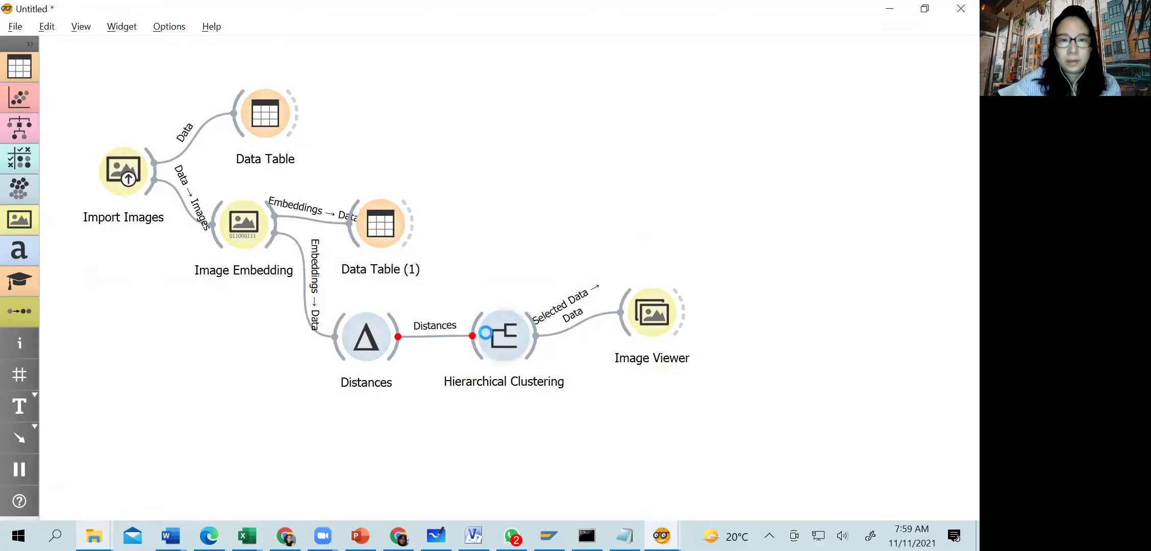
- Open Hierarchical Clustering and select the dendrogram cluster joining openh, pig, rhino, 3rdh and hippo
click(486, 337)
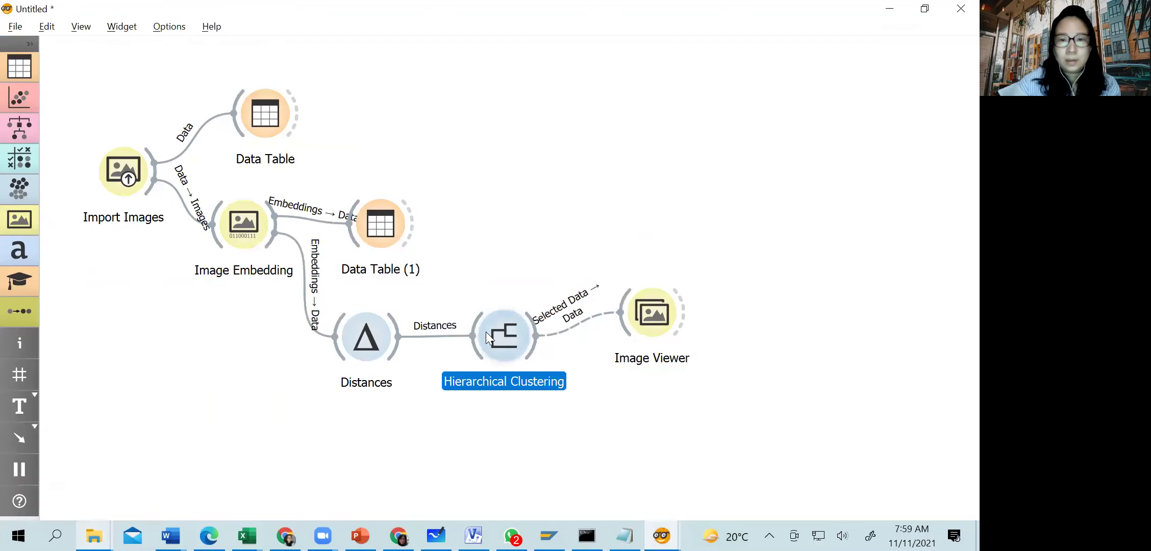
double_click(486, 334)
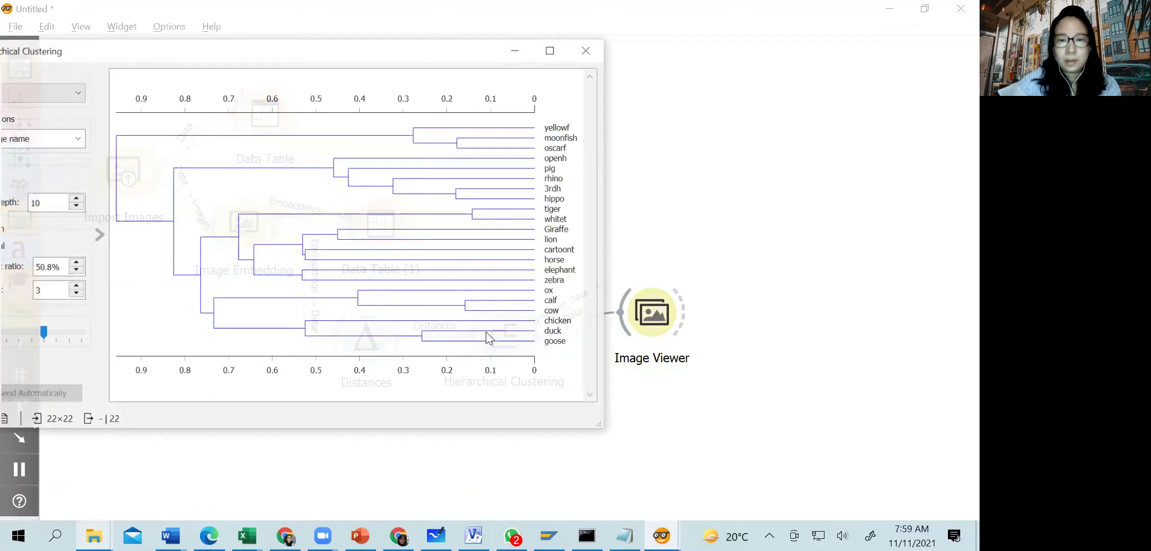
click(525, 172)
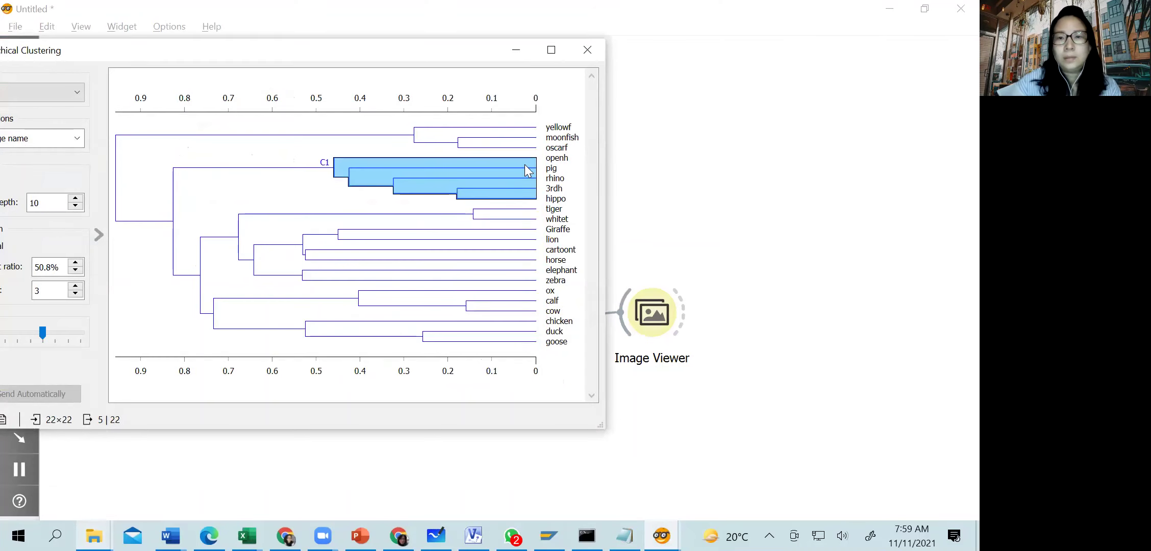
- Show the selected cluster's pictures in Image Viewer, and arrange its window together with the Hierarchical Clustering window
click(644, 311)
double_click(644, 310)
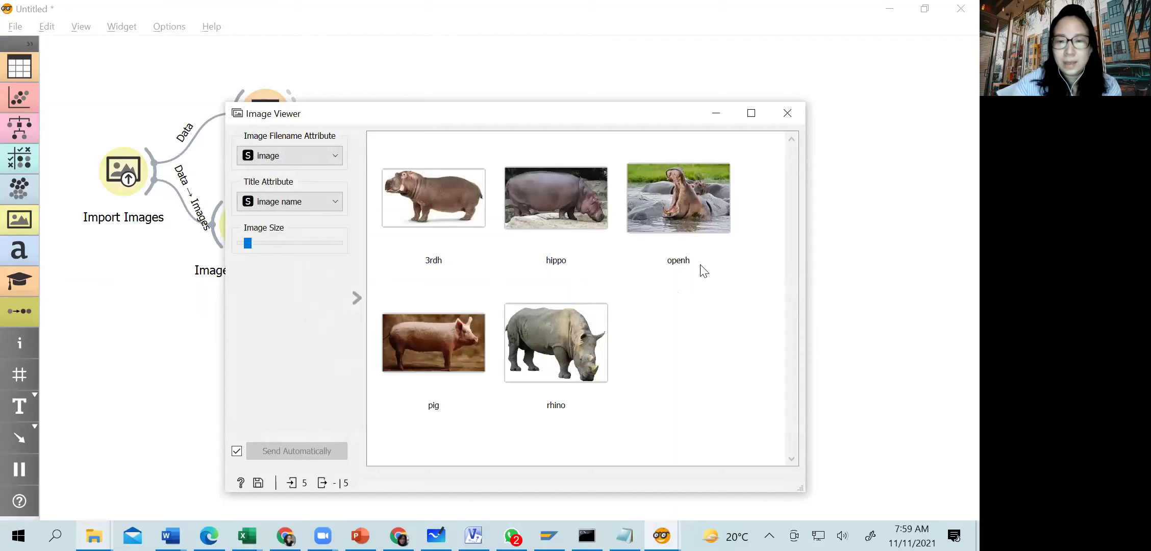
click(661, 535)
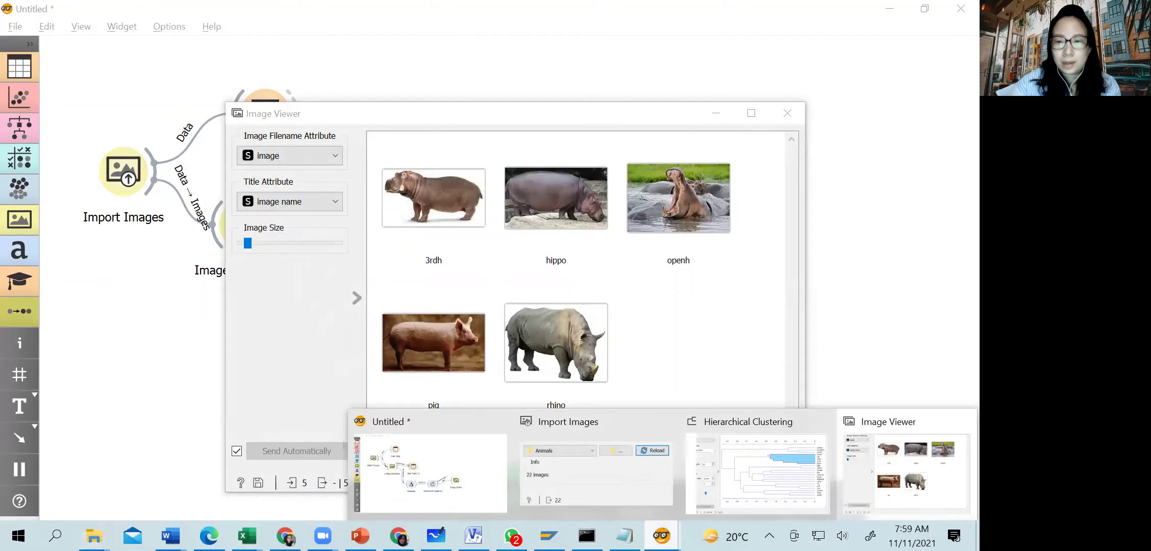
click(745, 485)
click(631, 124)
drag(631, 124, 750, 120)
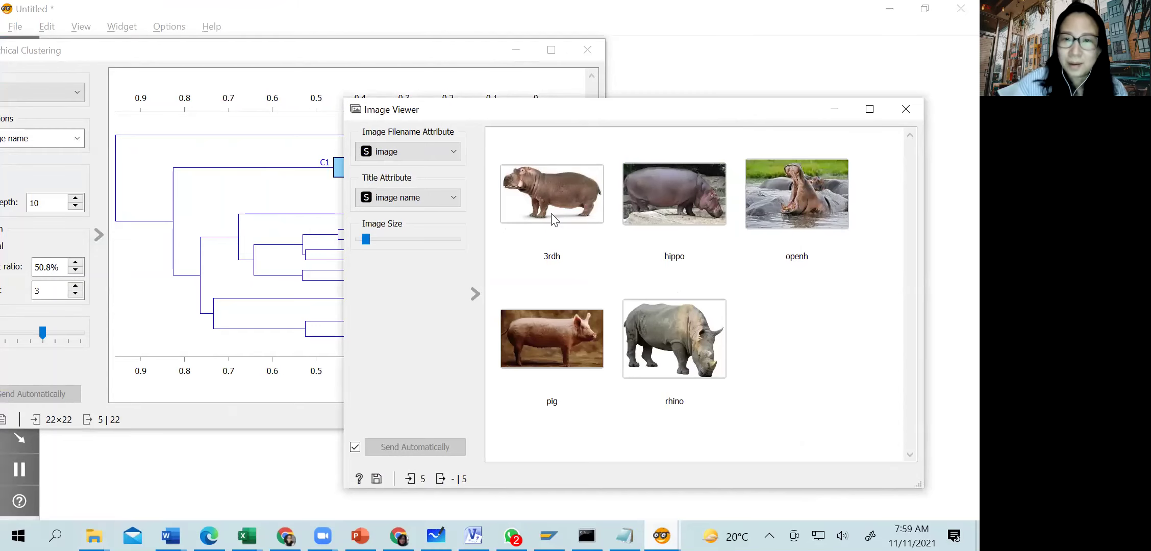
- Compare the three hippo pictures with the pig and rhino pictures in Image Viewer, repositioning its window over the dendrogram
mouse_move(555, 220)
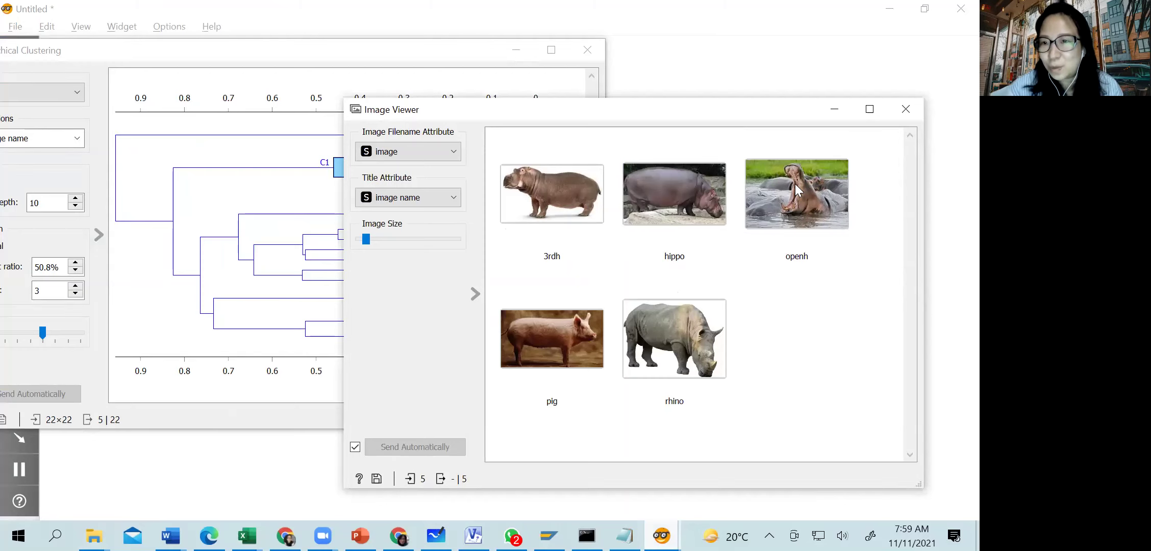
mouse_move(777, 207)
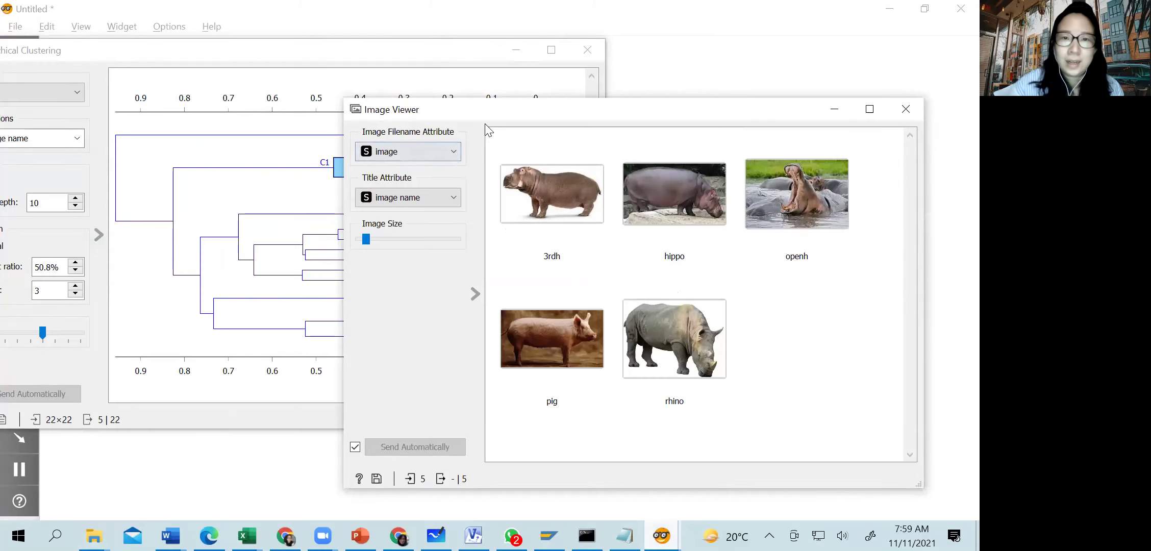
drag(514, 113, 523, 69)
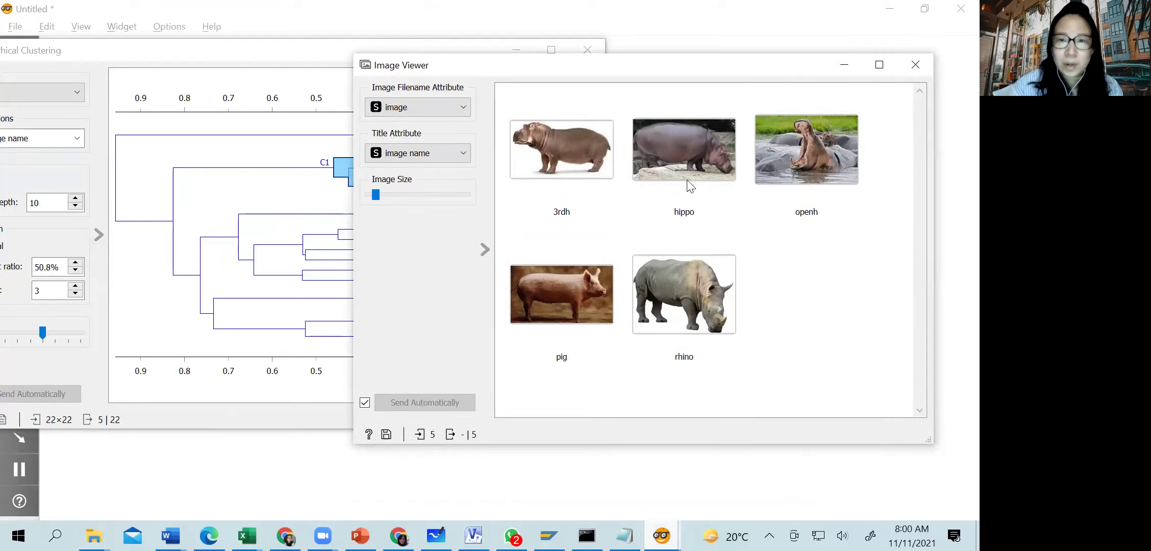
drag(644, 70, 621, 104)
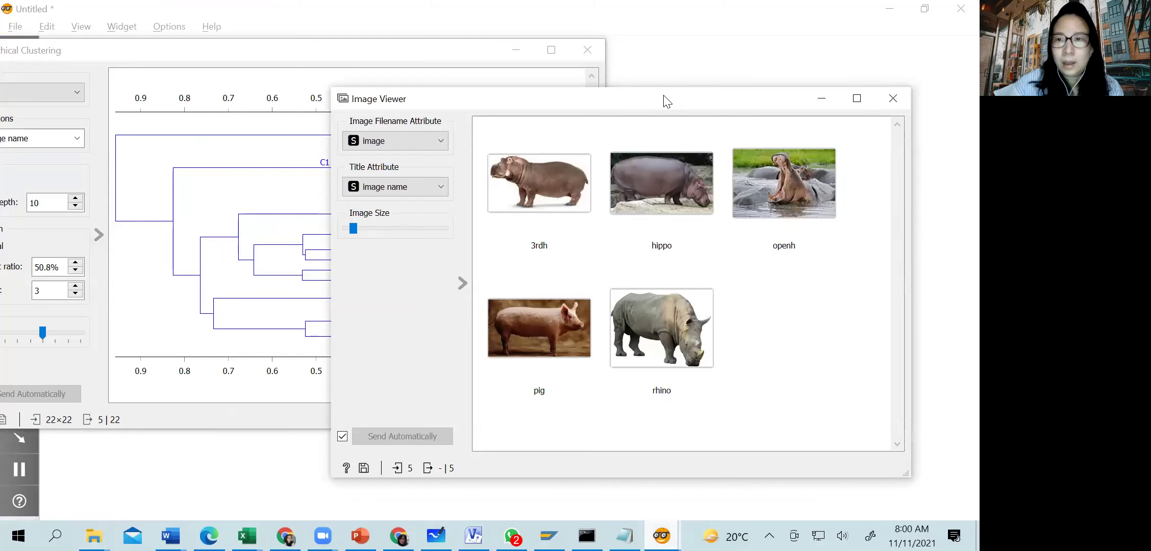
drag(664, 99, 636, 60)
mouse_move(637, 260)
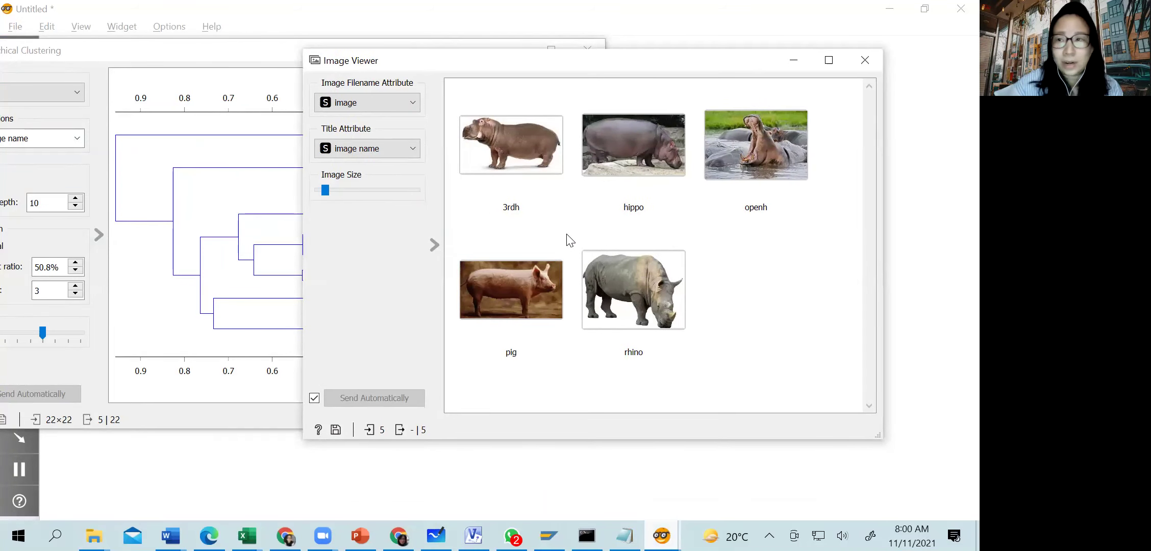
click(825, 462)
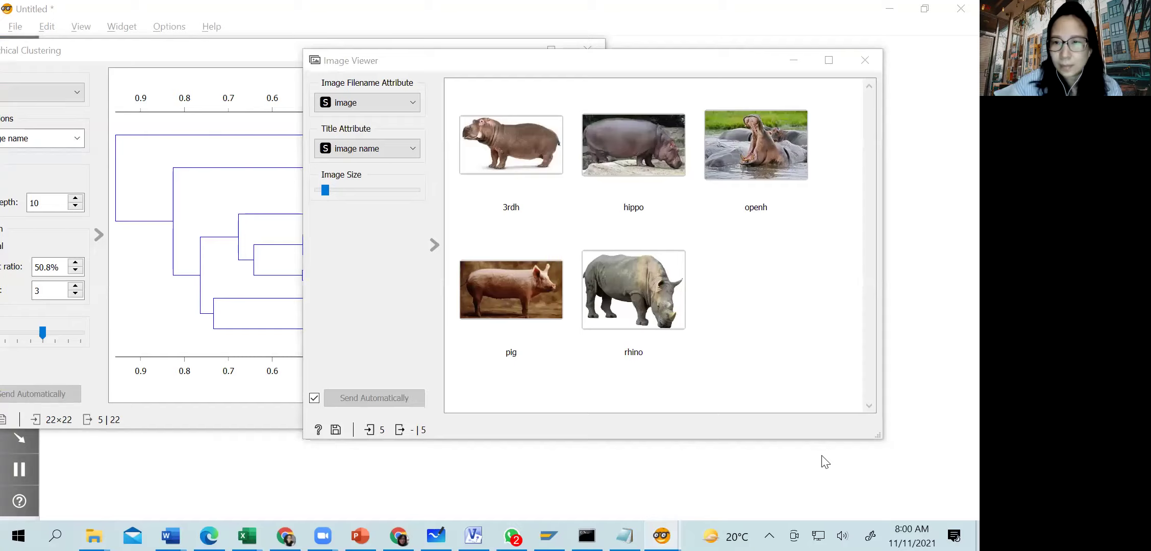